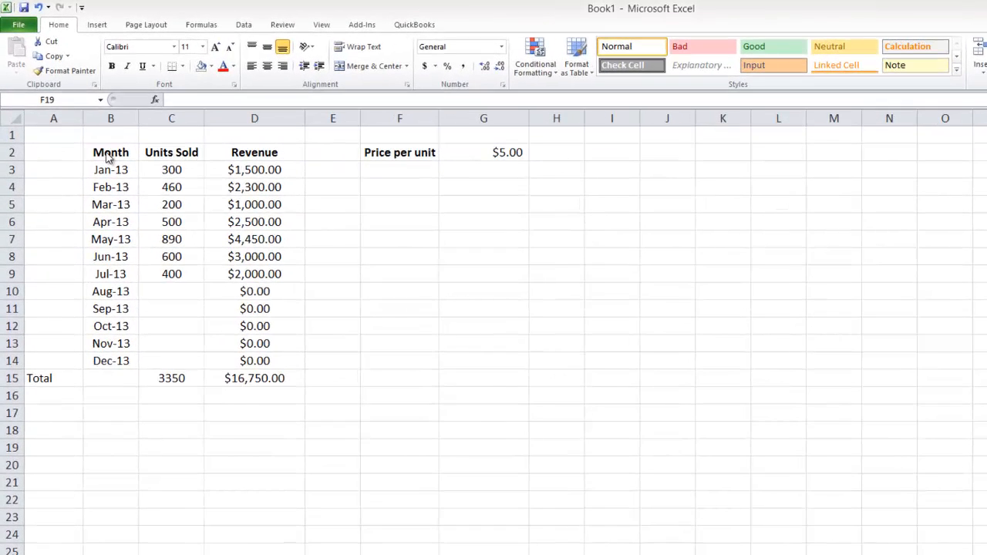
# - Examine the monthly sales table, the revenue formula in D3 and the price per unit in G2
pyautogui.click(109, 155)
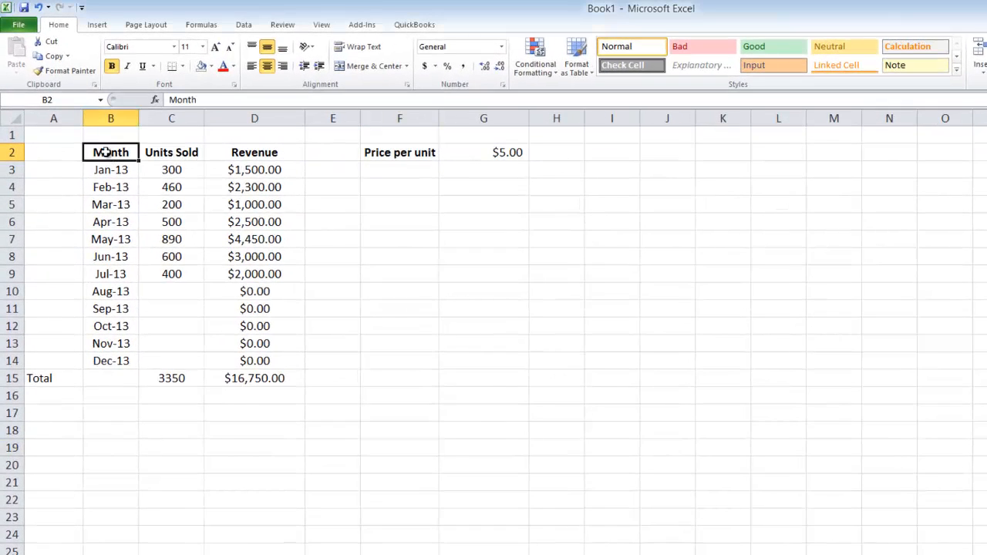
pyautogui.click(253, 173)
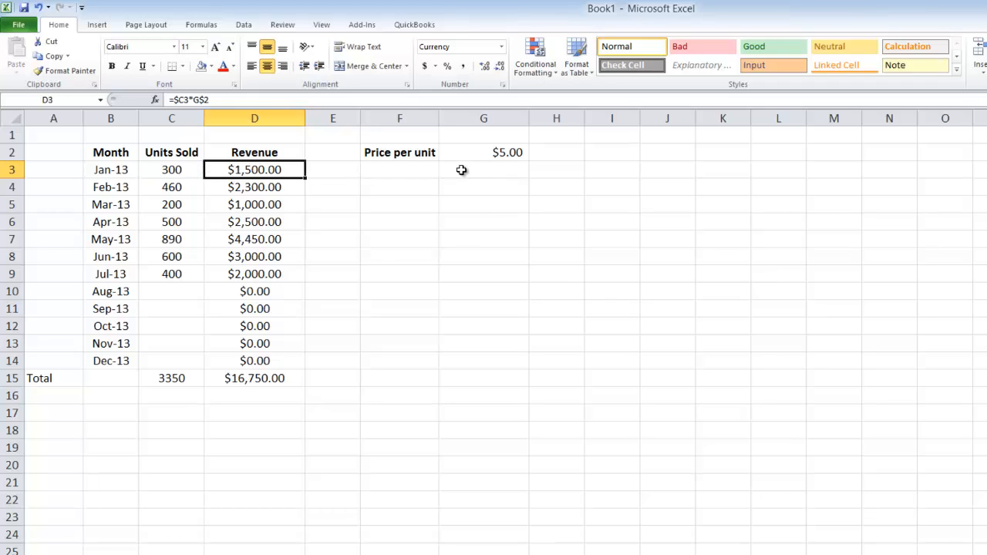
pyautogui.click(499, 153)
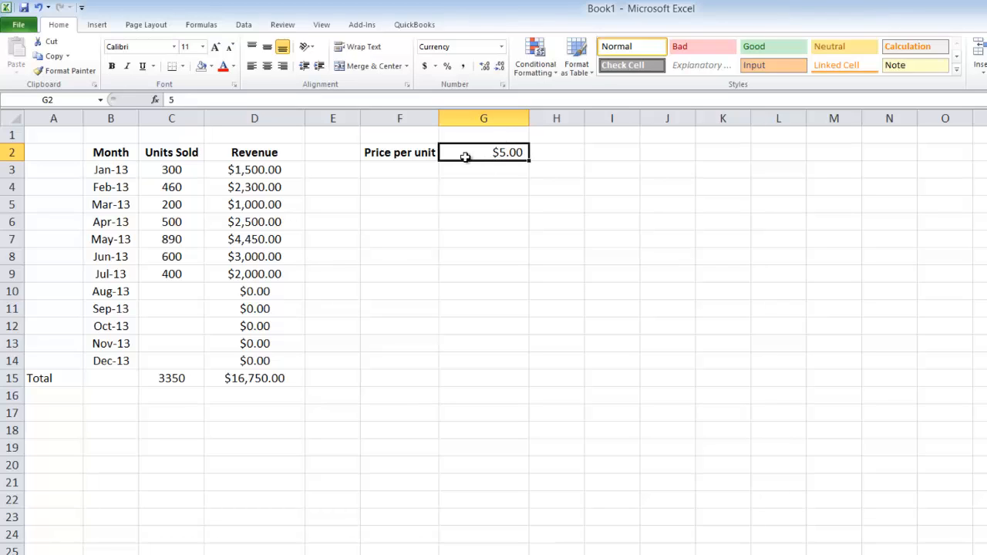
pyautogui.click(263, 168)
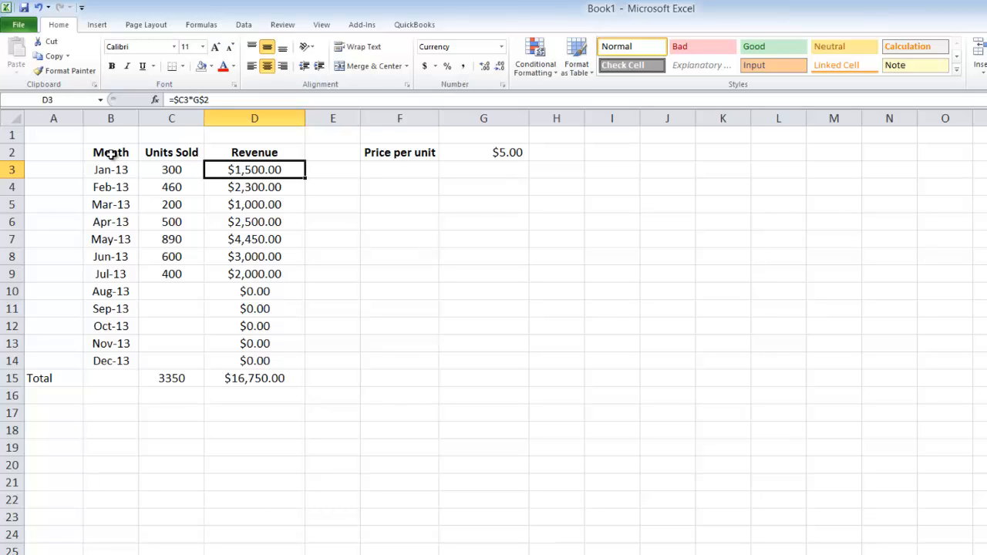
pyautogui.click(417, 243)
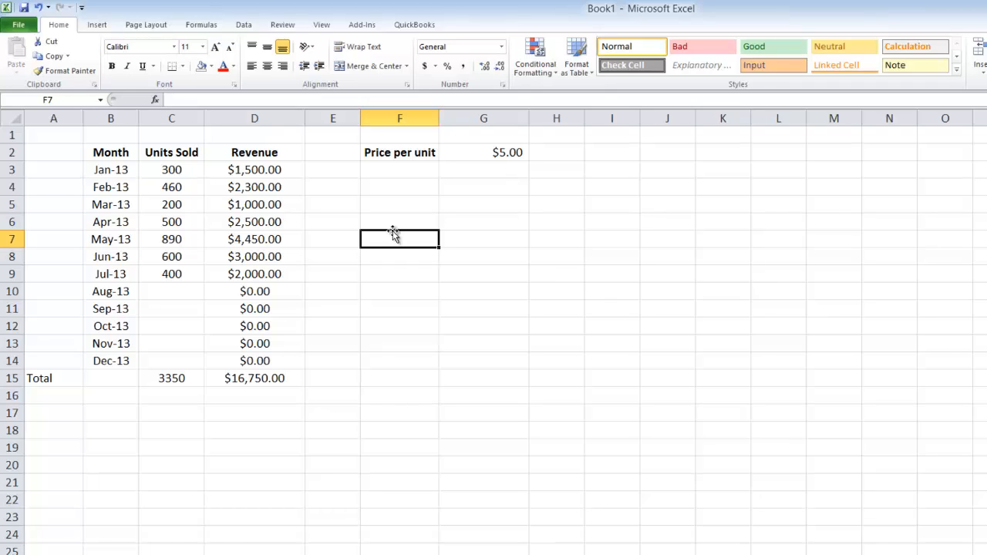
pyautogui.click(393, 226)
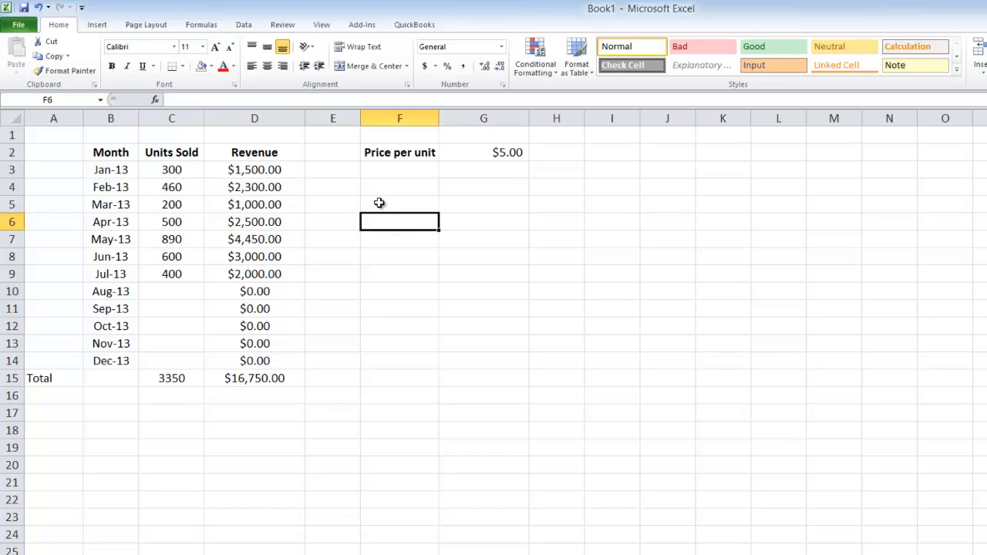
pyautogui.click(377, 204)
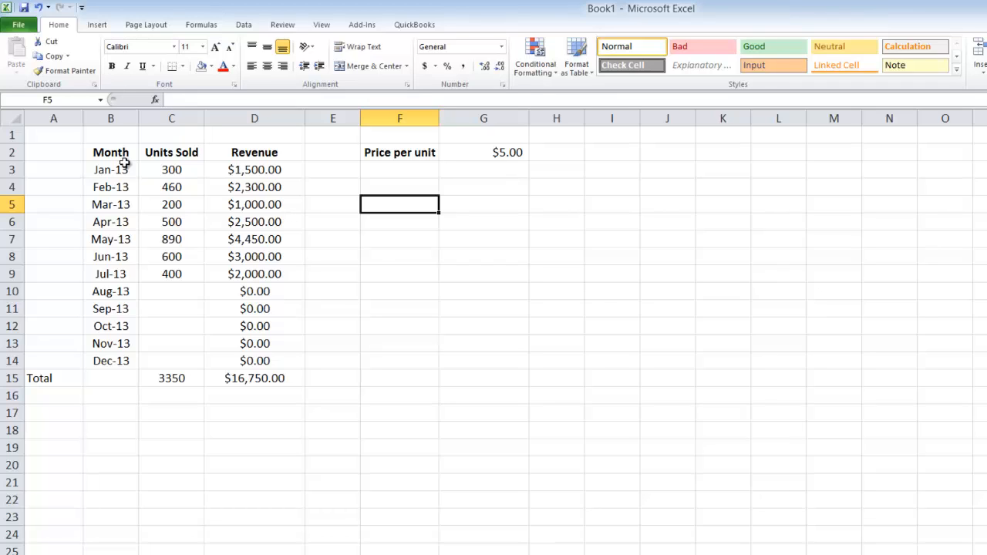
pyautogui.click(463, 219)
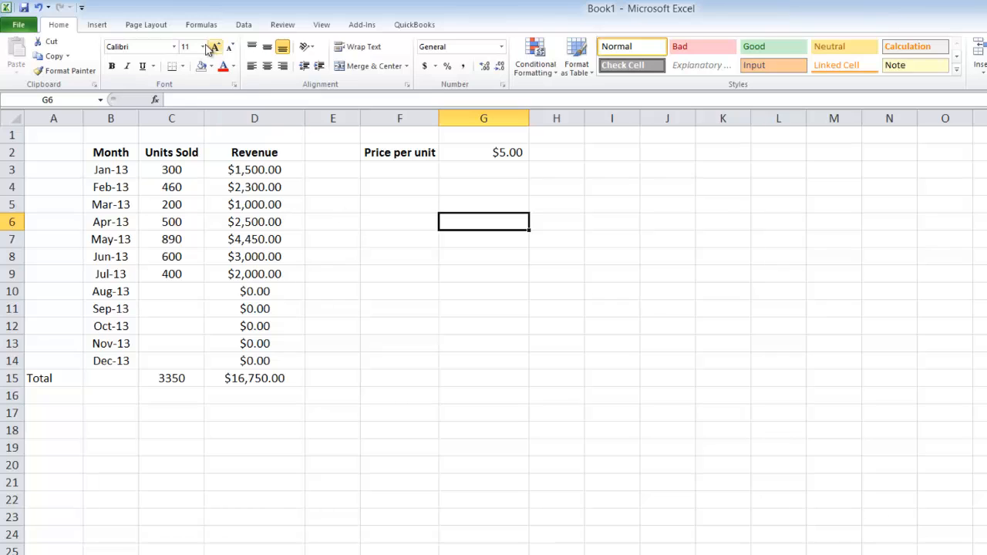
# - Browse the available column, line, pie, bar and area chart types
pyautogui.click(100, 26)
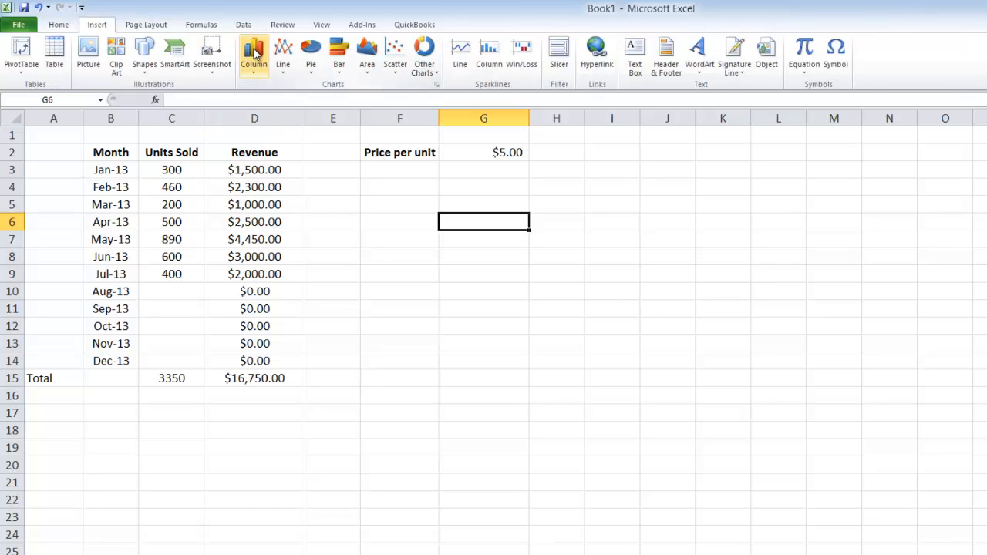
pyautogui.click(254, 54)
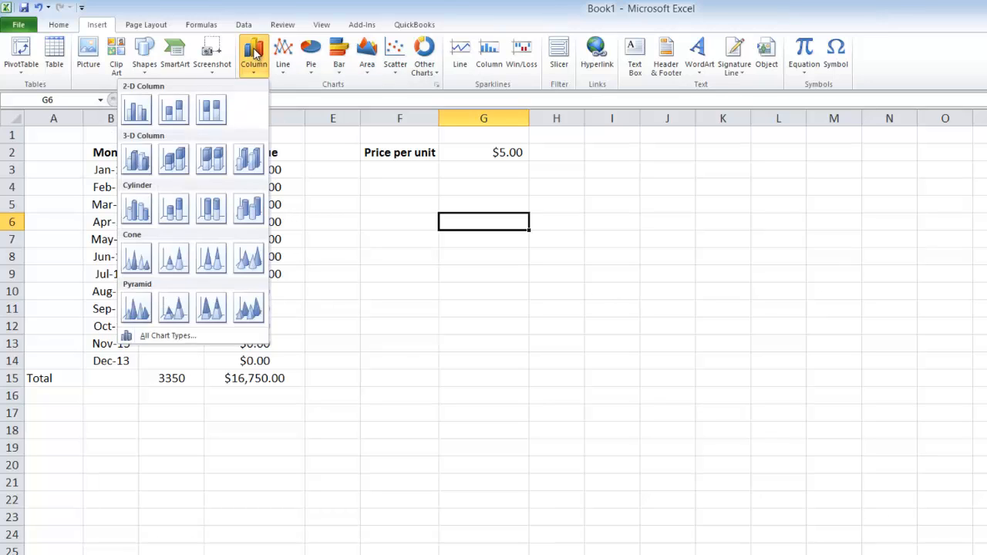
pyautogui.click(283, 55)
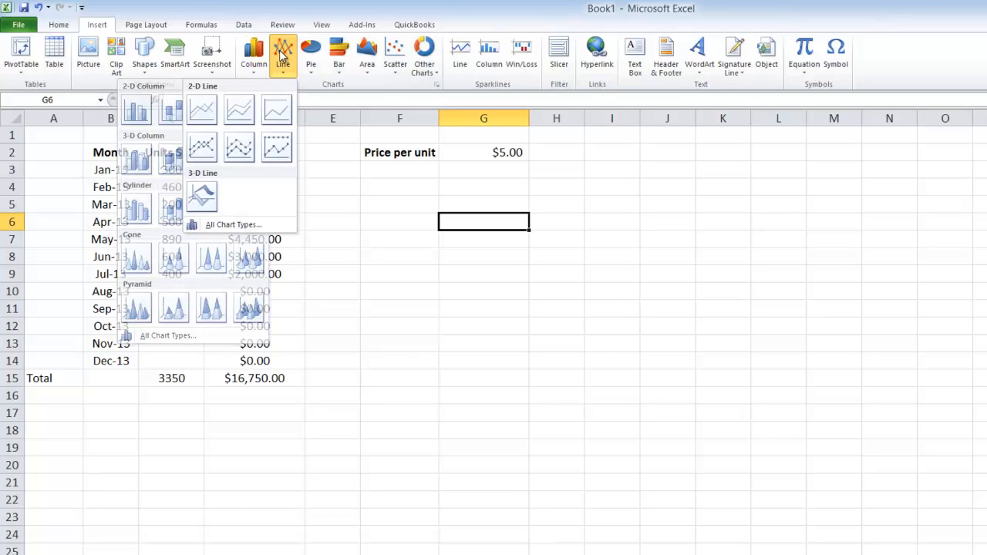
pyautogui.click(310, 57)
pyautogui.click(332, 56)
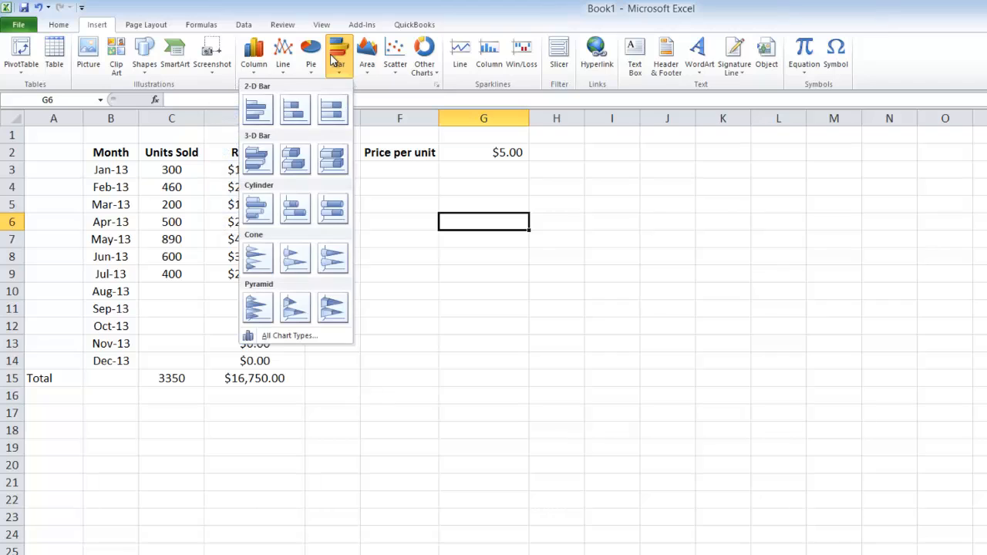
pyautogui.click(368, 59)
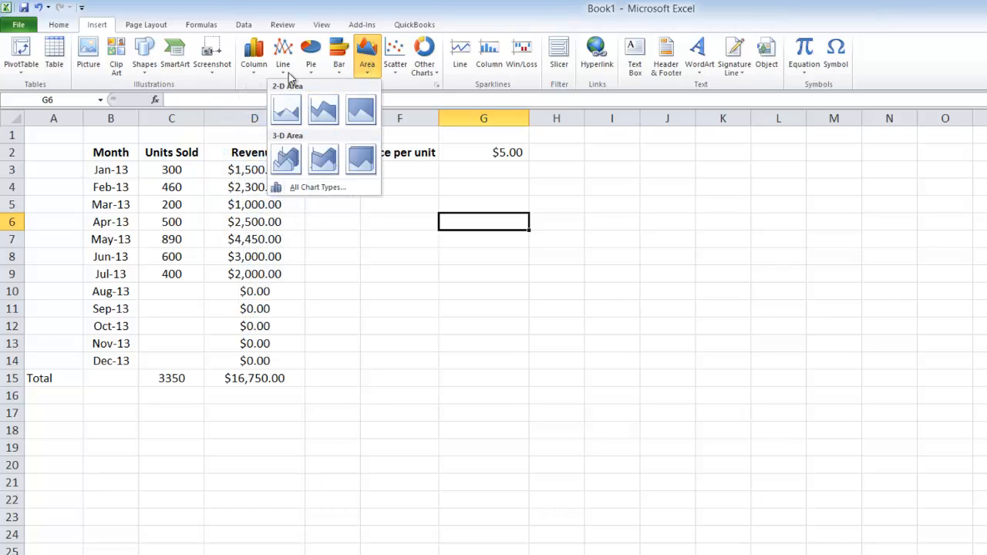
# - Try inserting a stacked 2-D bar chart without selected data, and delete the empty chart
pyautogui.click(332, 71)
pyautogui.click(301, 113)
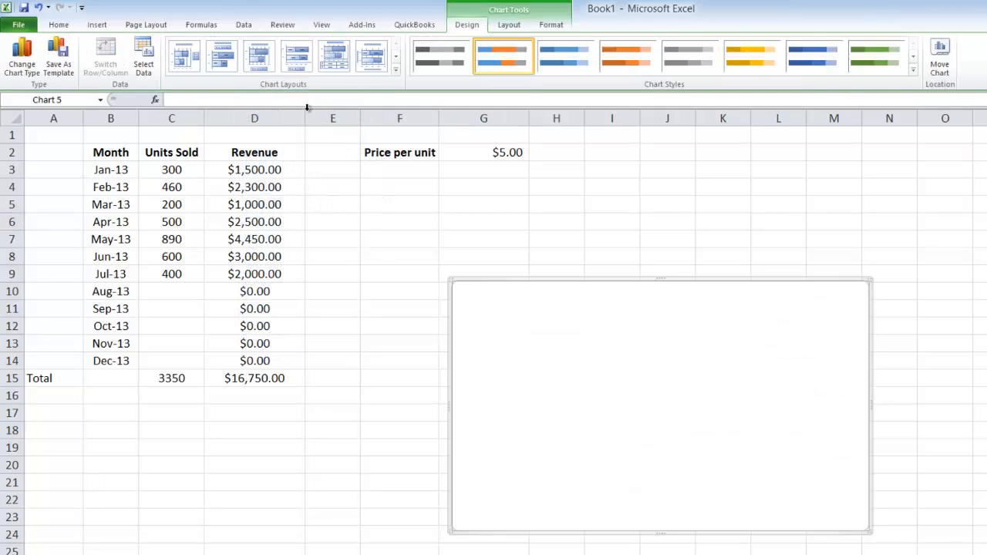
pyautogui.rightClick(609, 340)
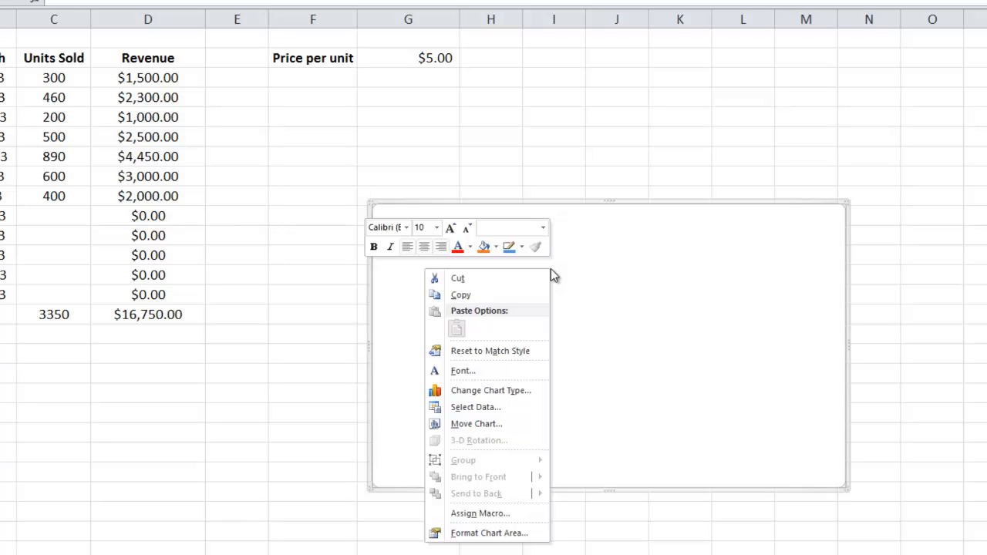
pyautogui.click(507, 408)
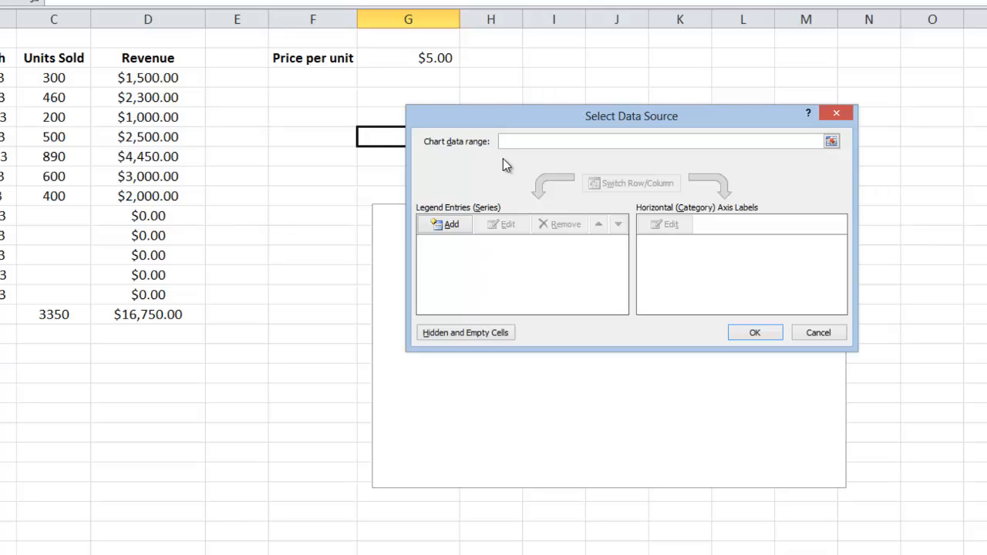
pyautogui.click(808, 333)
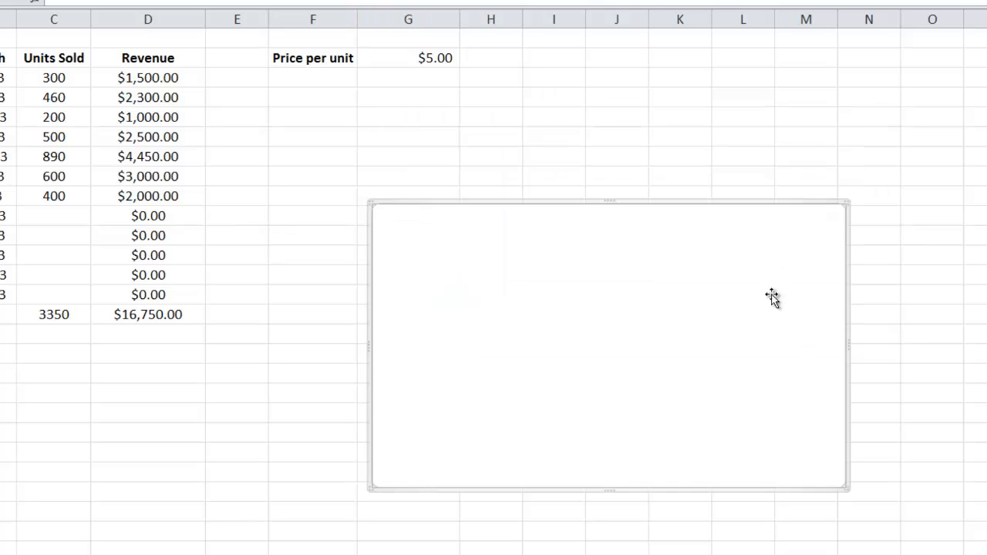
pyautogui.press('Delete')
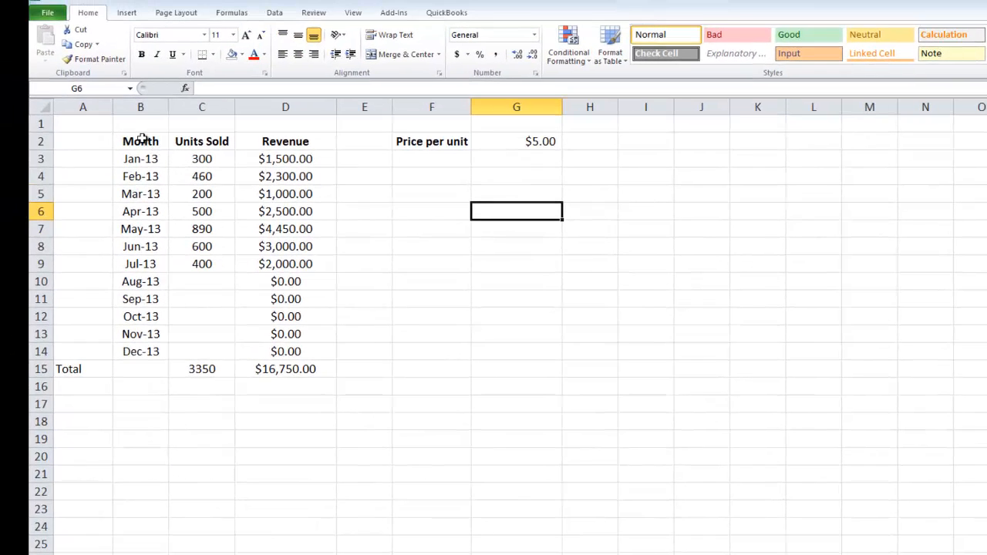
# - Insert a 3-D clustered column chart from the Month and Units Sold data in B2:C9
pyautogui.click(142, 139)
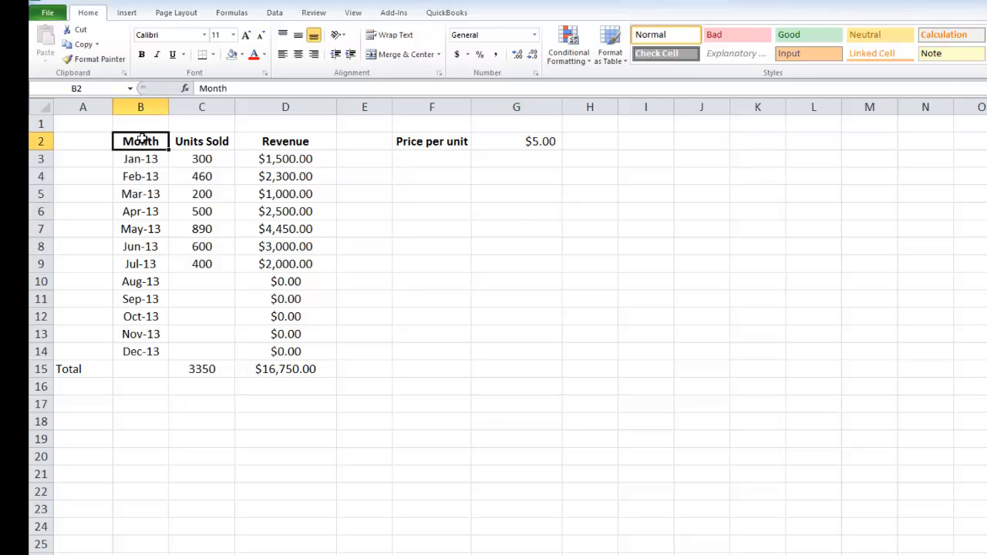
pyautogui.moveTo(142, 139); pyautogui.dragTo(201, 260)
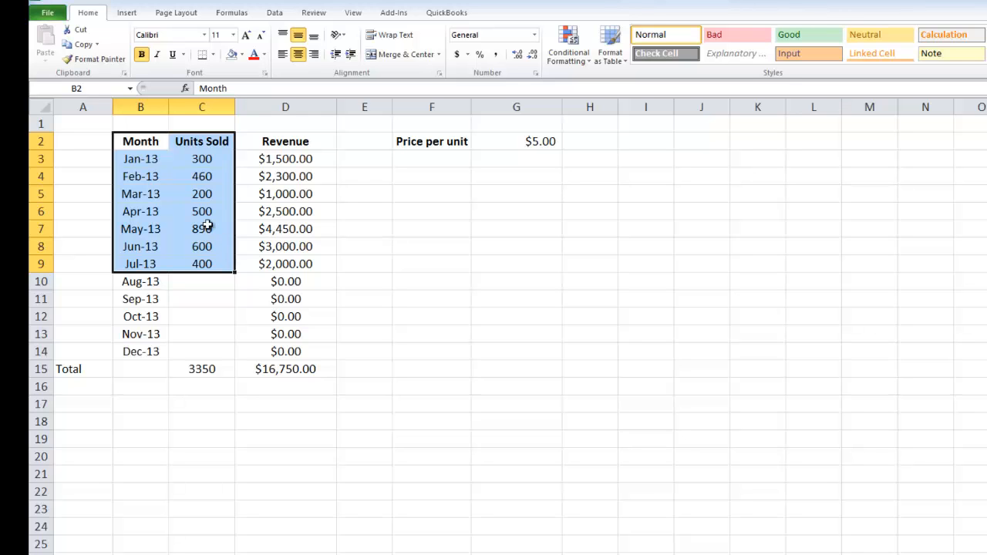
pyautogui.click(130, 13)
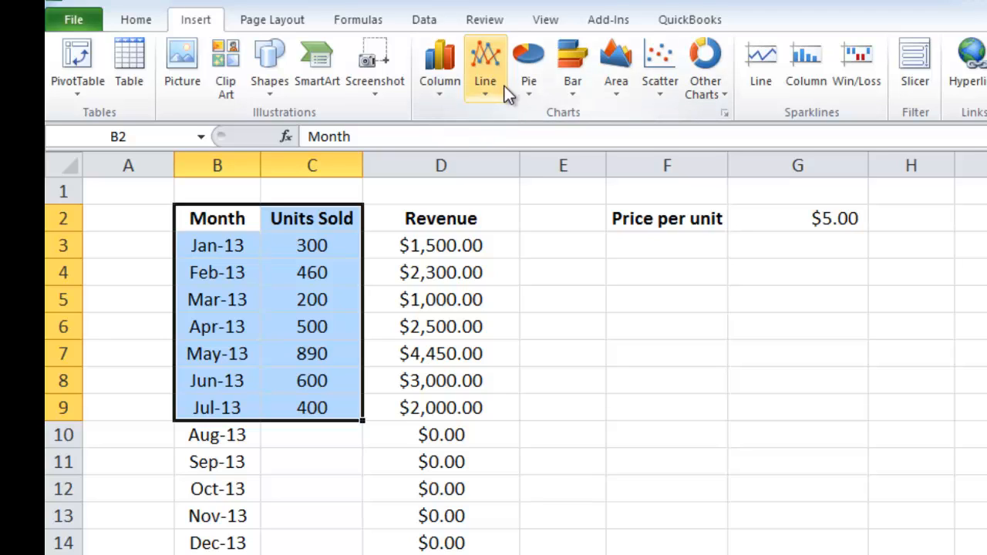
pyautogui.click(445, 87)
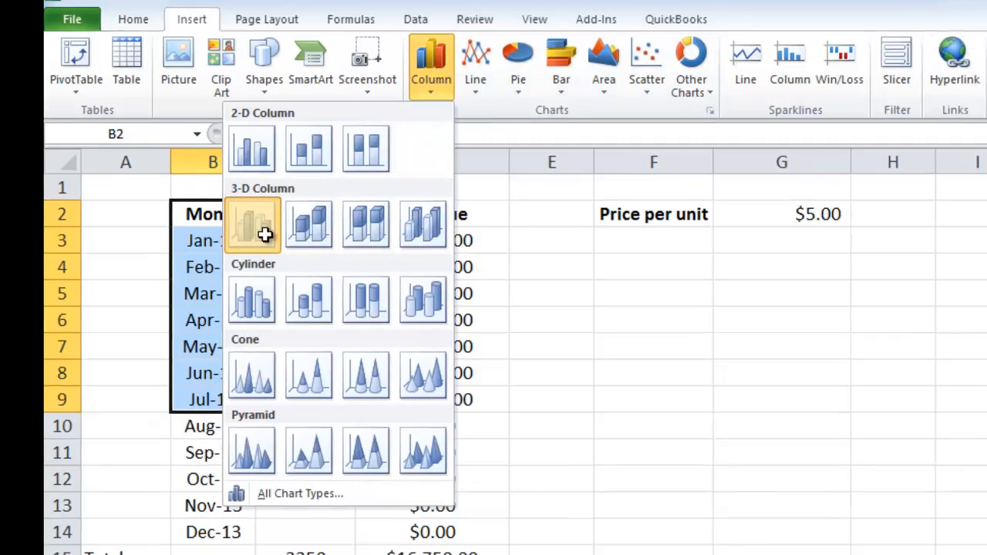
pyautogui.click(257, 229)
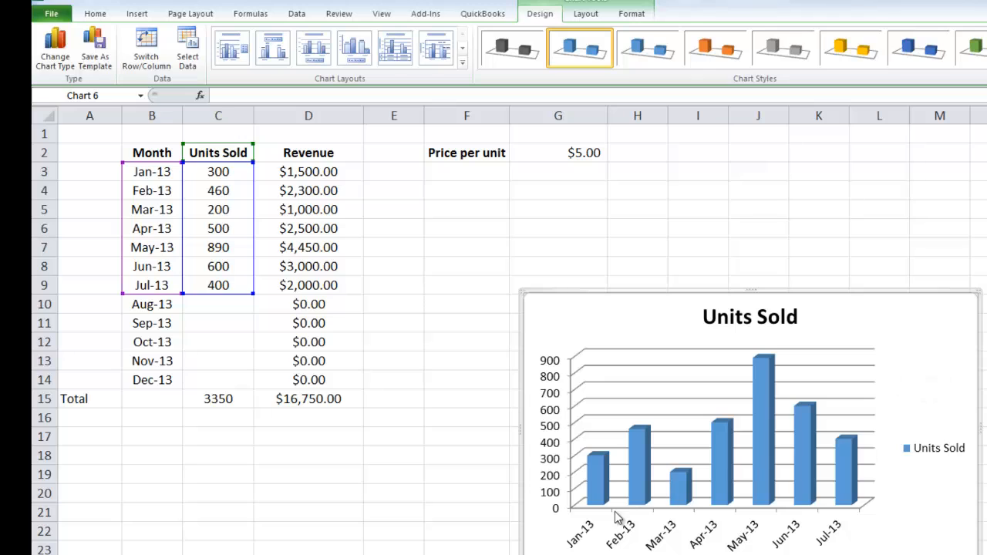
# - Change the column chart's title to "Units Sold per Month"
pyautogui.moveTo(602, 478)
pyautogui.moveTo(851, 480)
pyautogui.click(799, 316)
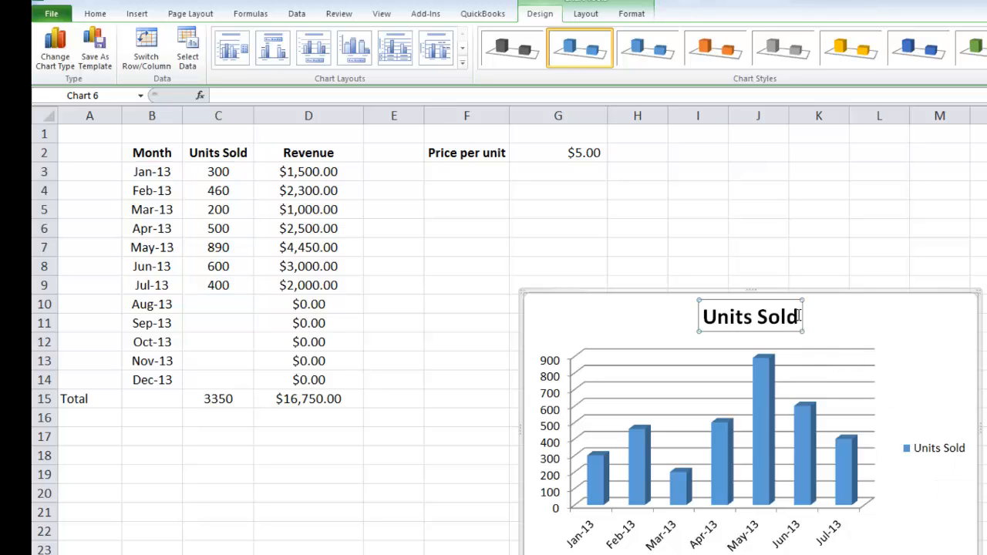
pyautogui.click(800, 316)
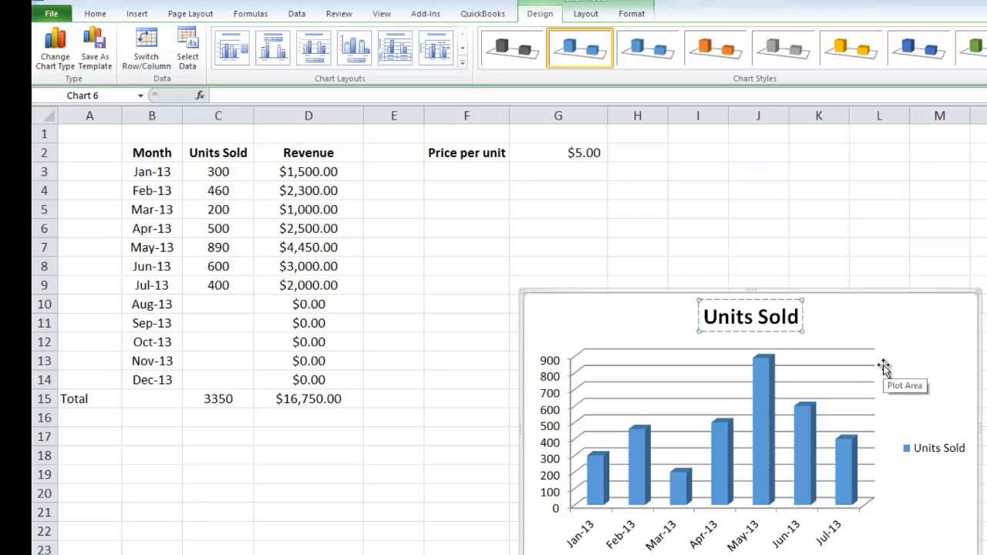
pyautogui.write('per Month')
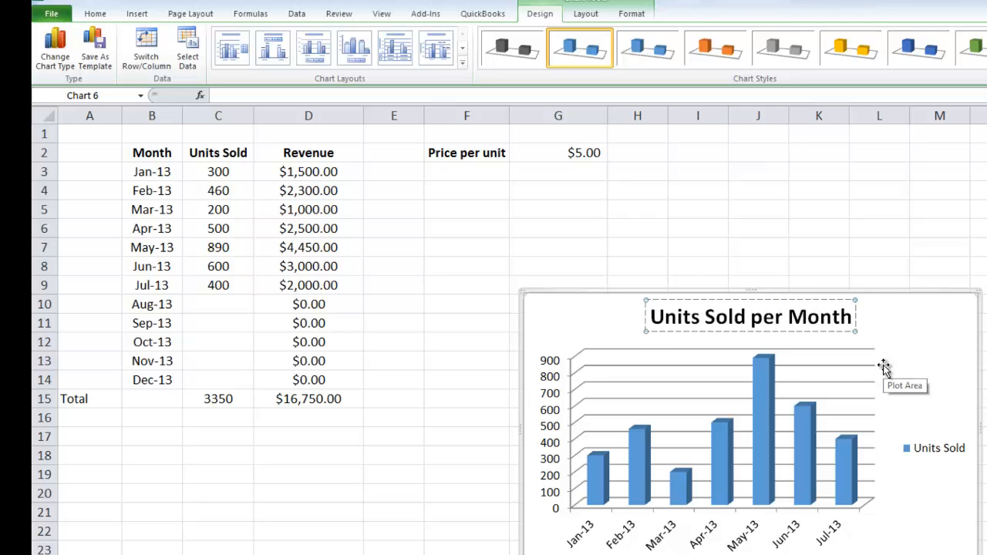
pyautogui.click(956, 299)
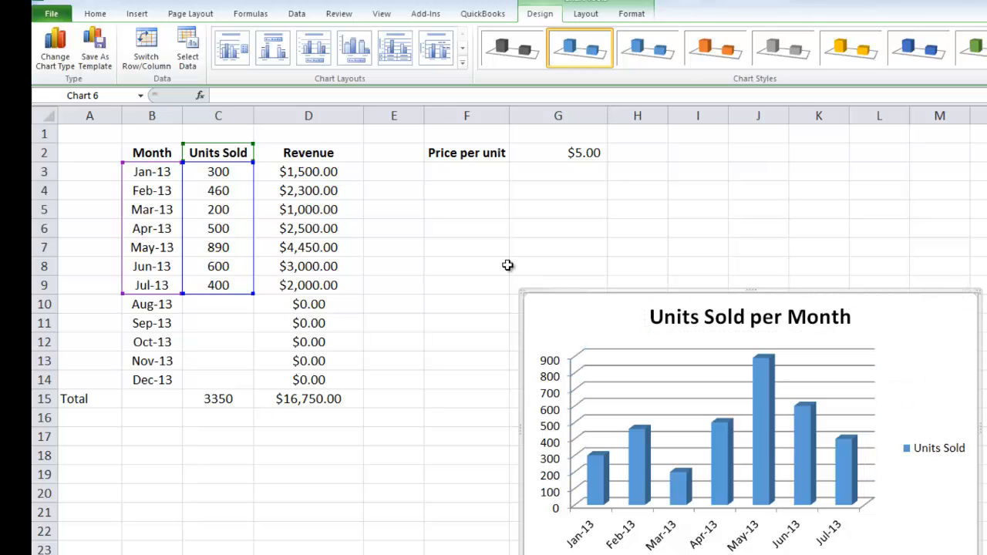
pyautogui.click(949, 266)
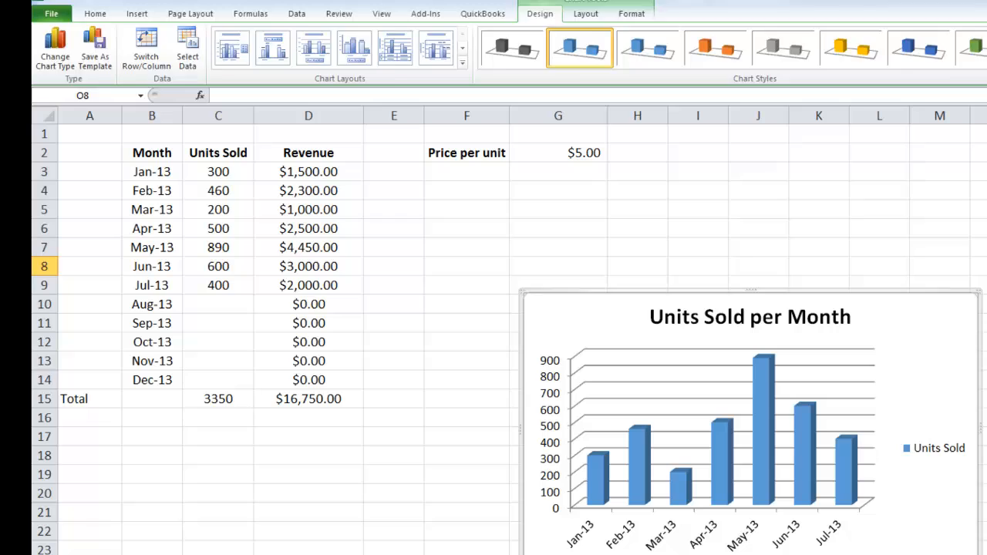
pyautogui.click(949, 308)
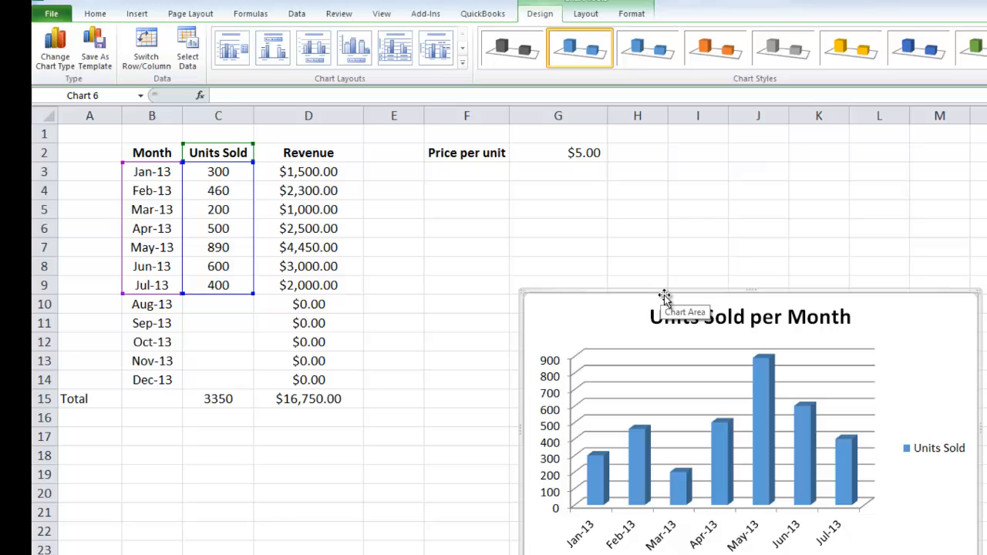
pyautogui.click(327, 173)
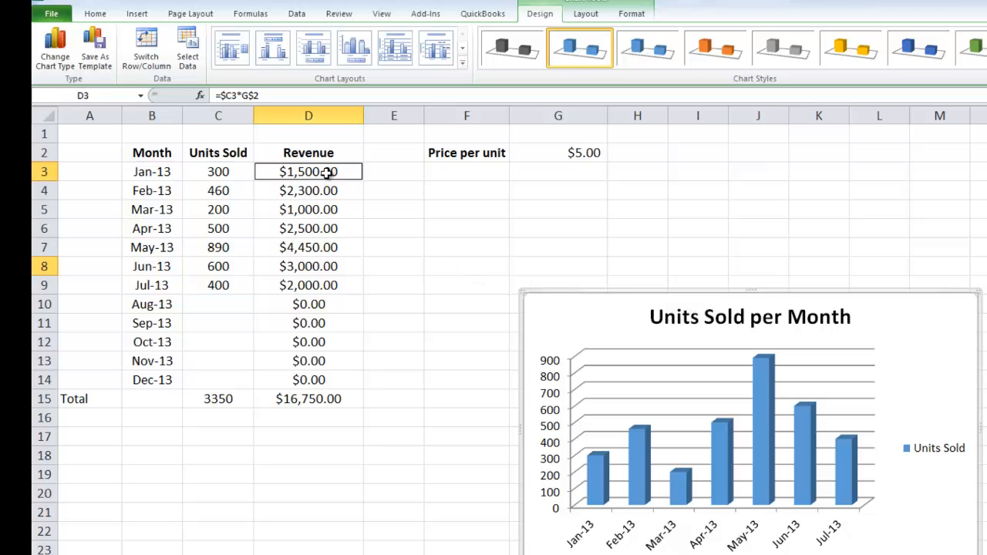
pyautogui.click(591, 300)
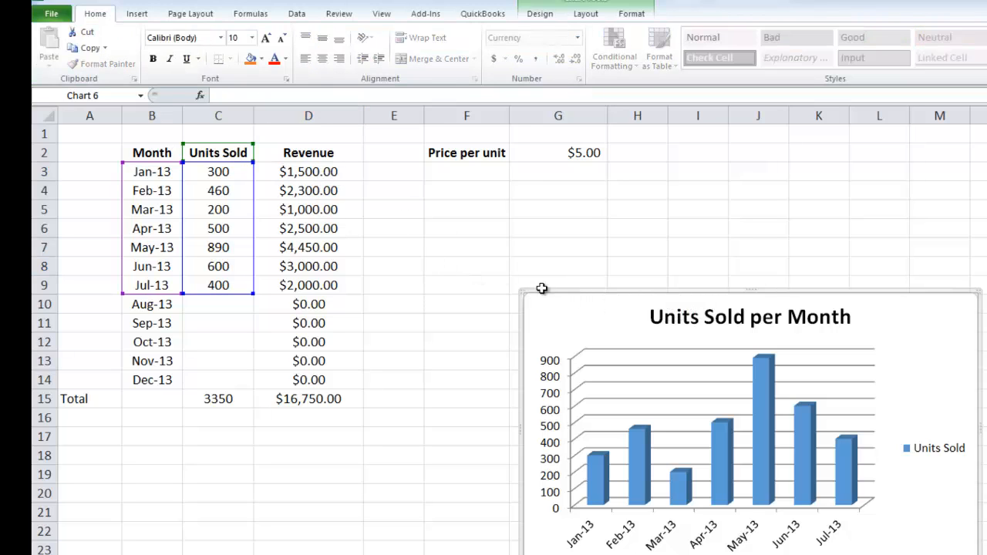
pyautogui.rightClick(567, 299)
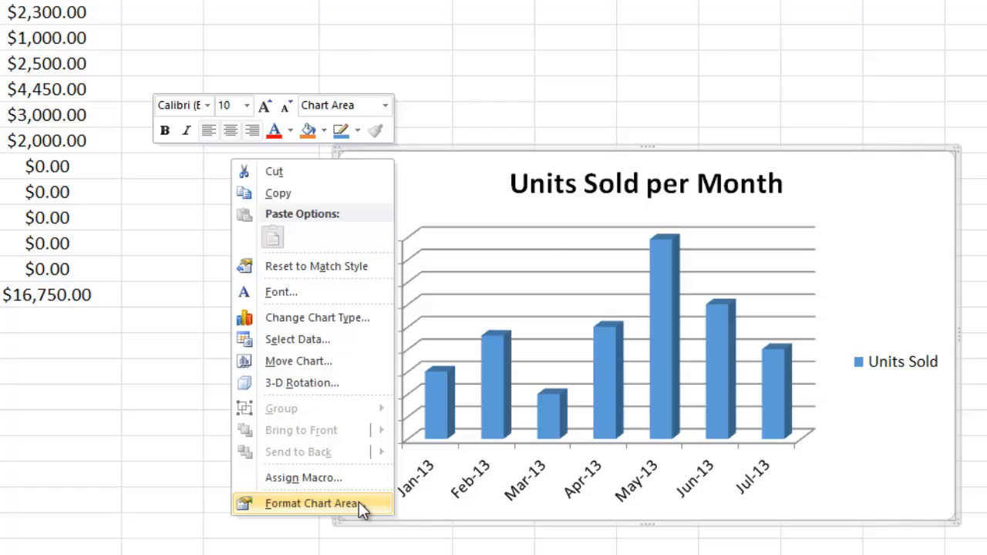
pyautogui.click(536, 551)
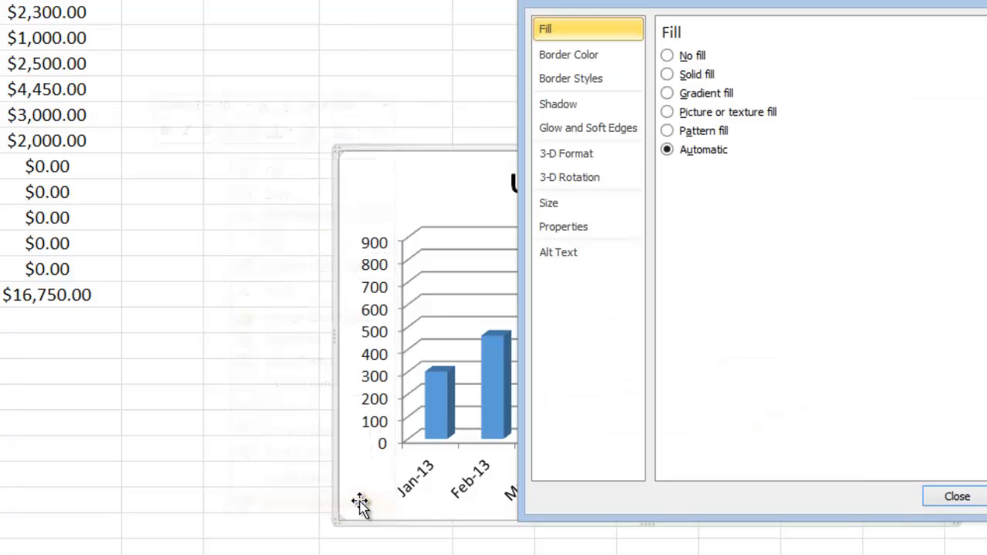
pyautogui.click(937, 500)
# - Edit the Units Sold series in the chart's data source so its name comes from the Revenue header in D2
pyautogui.click(570, 247)
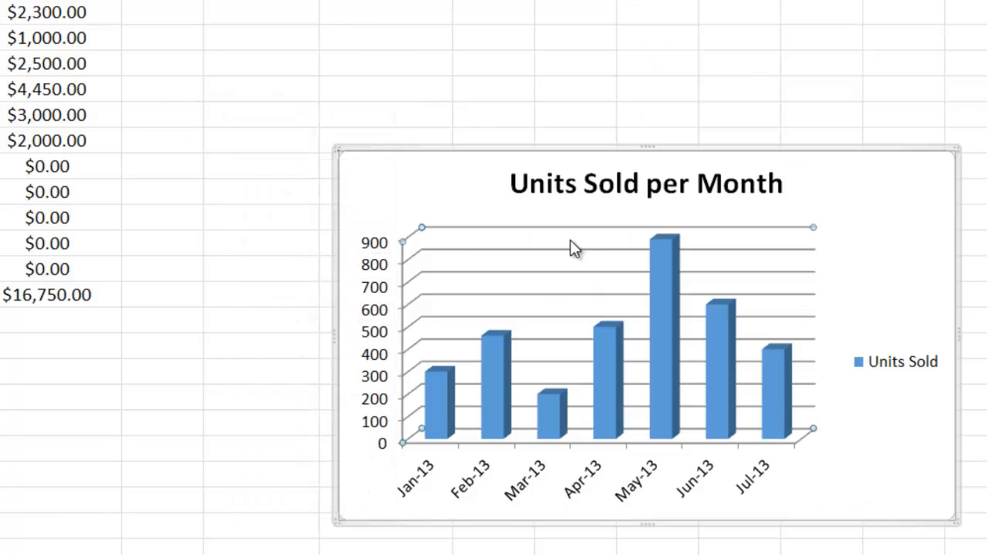
pyautogui.rightClick(562, 257)
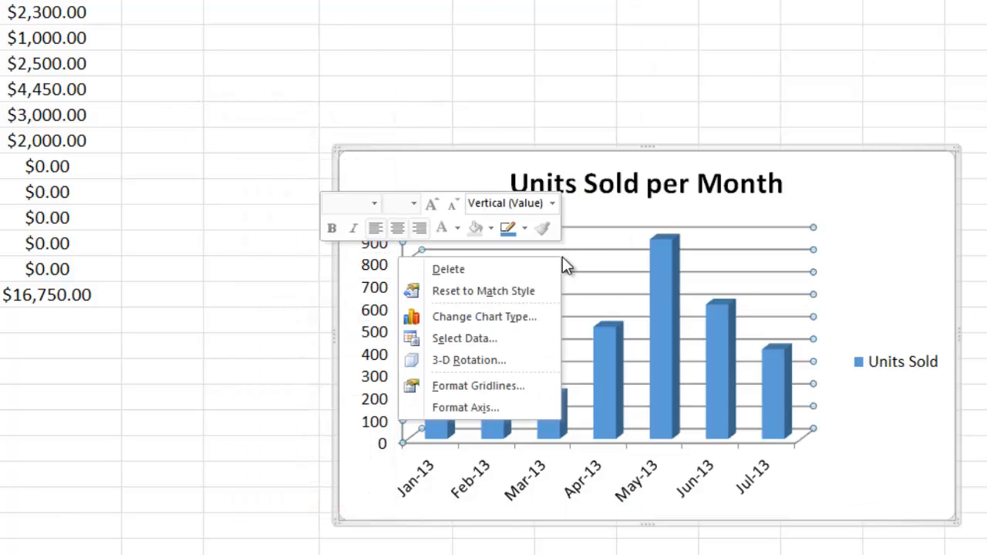
pyautogui.click(517, 338)
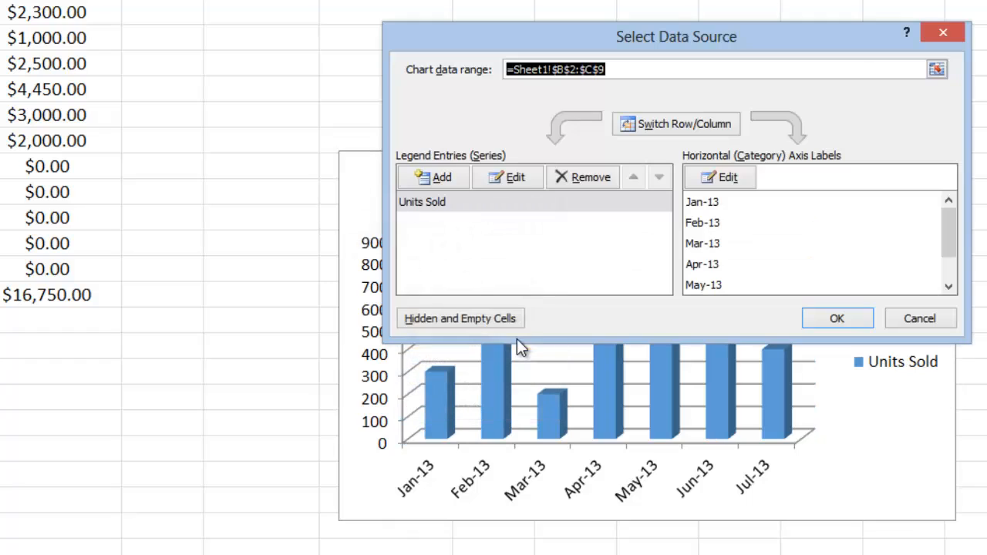
pyautogui.click(475, 203)
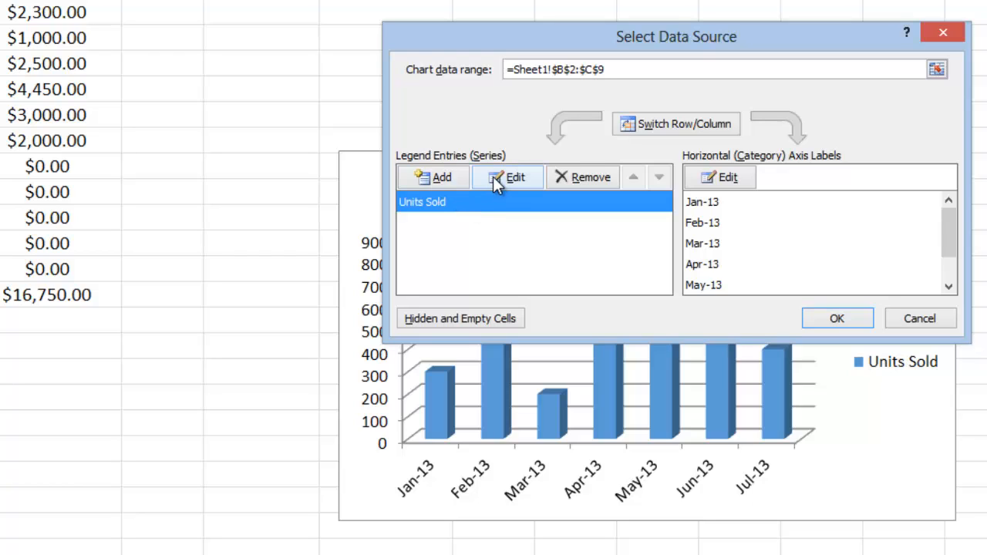
pyautogui.click(493, 177)
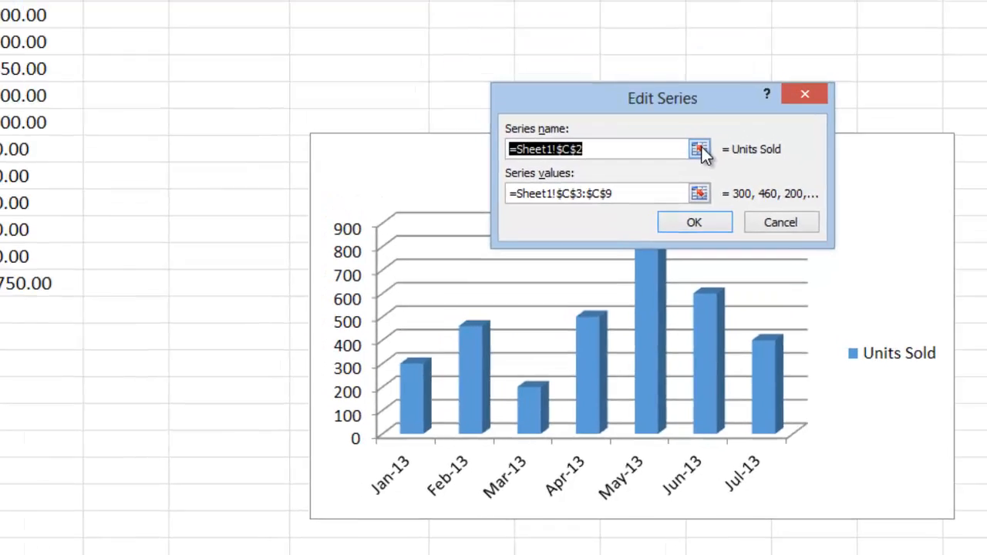
pyautogui.click(660, 91)
pyautogui.click(193, 75)
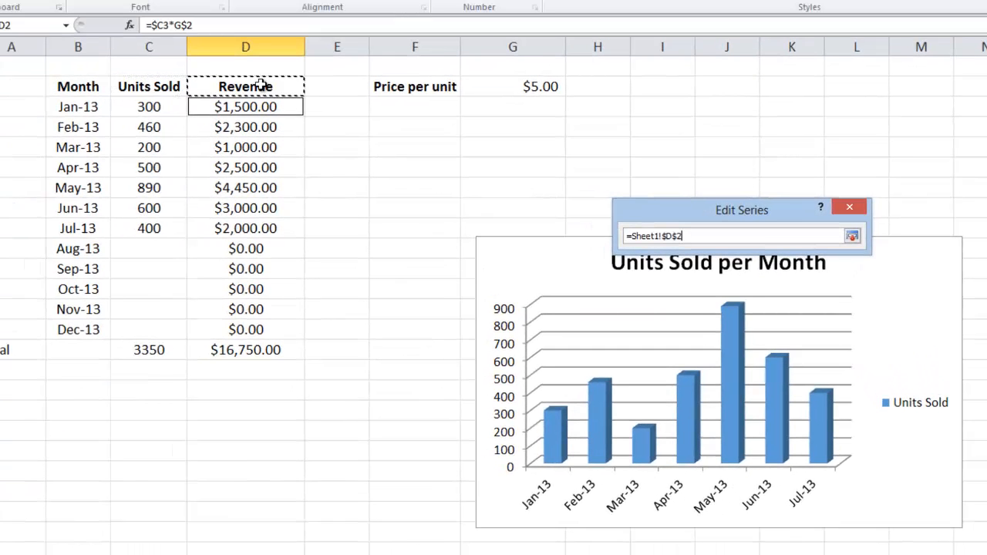
pyautogui.click(852, 237)
# - Set the series values to the monthly revenue range D3:D9 and apply the new chart data source
pyautogui.click(756, 280)
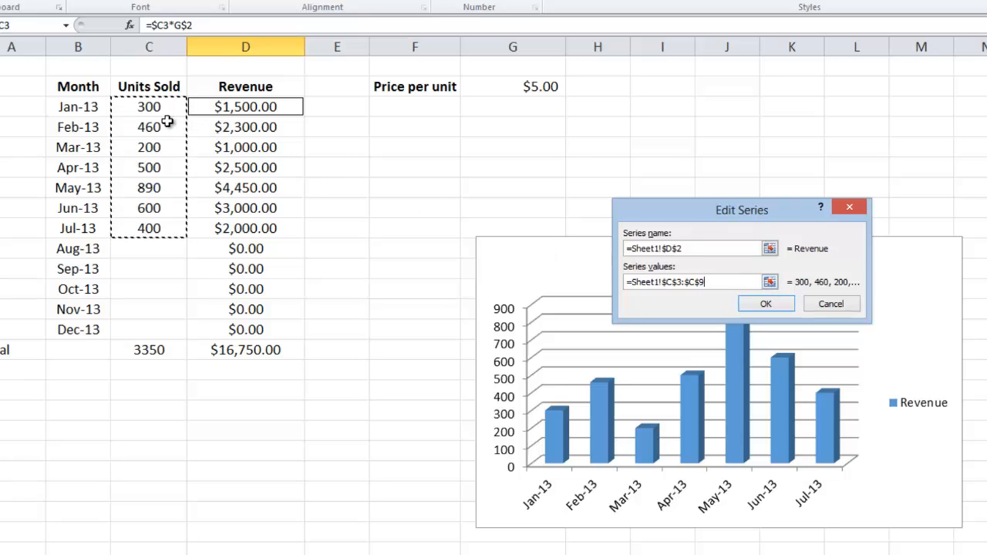
pyautogui.click(769, 282)
pyautogui.write('+')
pyautogui.moveTo(262, 113); pyautogui.dragTo(241, 228)
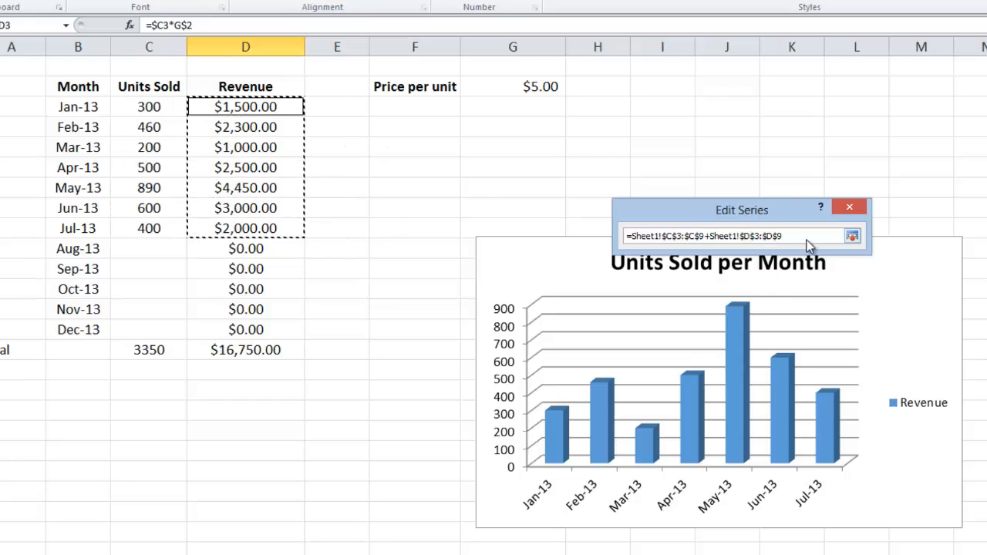
pyautogui.click(807, 241)
pyautogui.moveTo(231, 108); pyautogui.dragTo(222, 228)
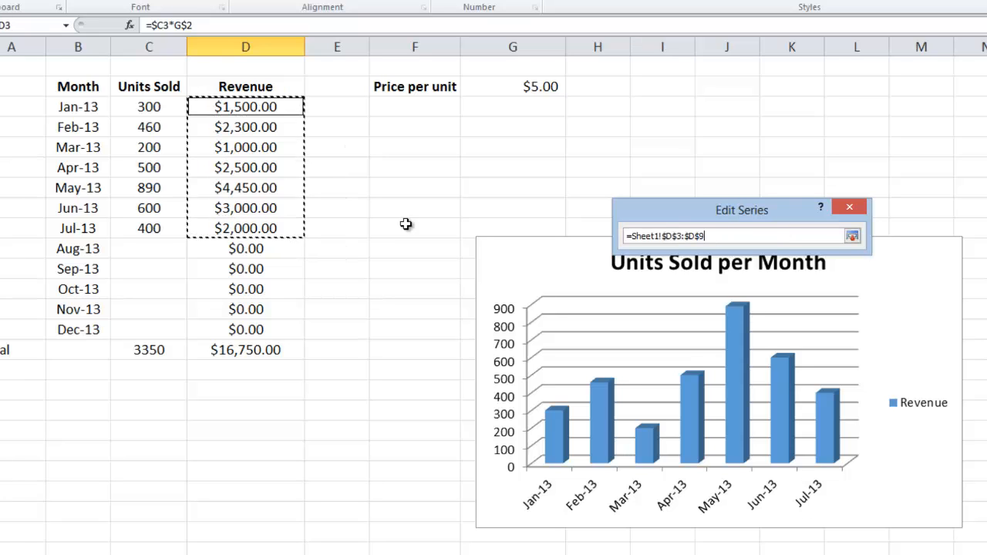
pyautogui.click(852, 236)
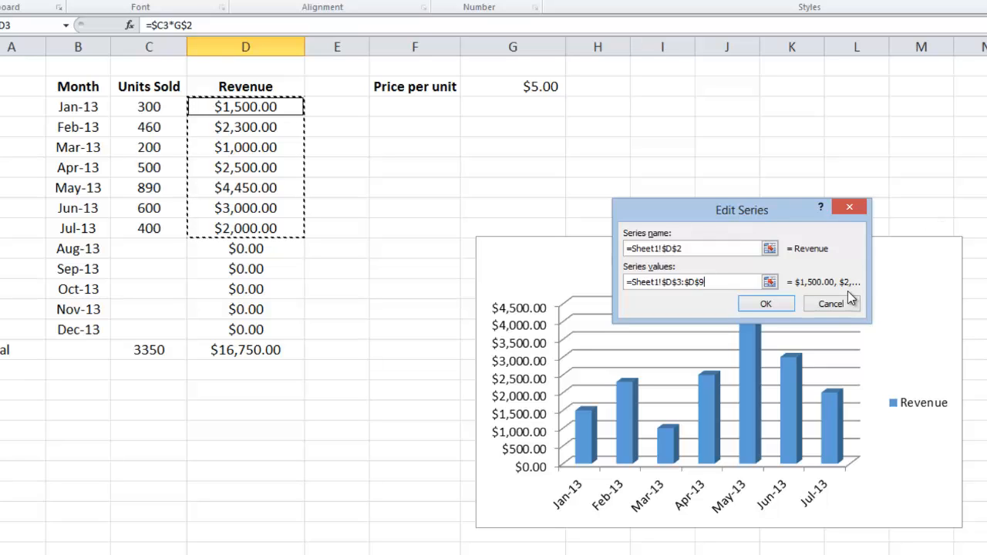
pyautogui.click(767, 304)
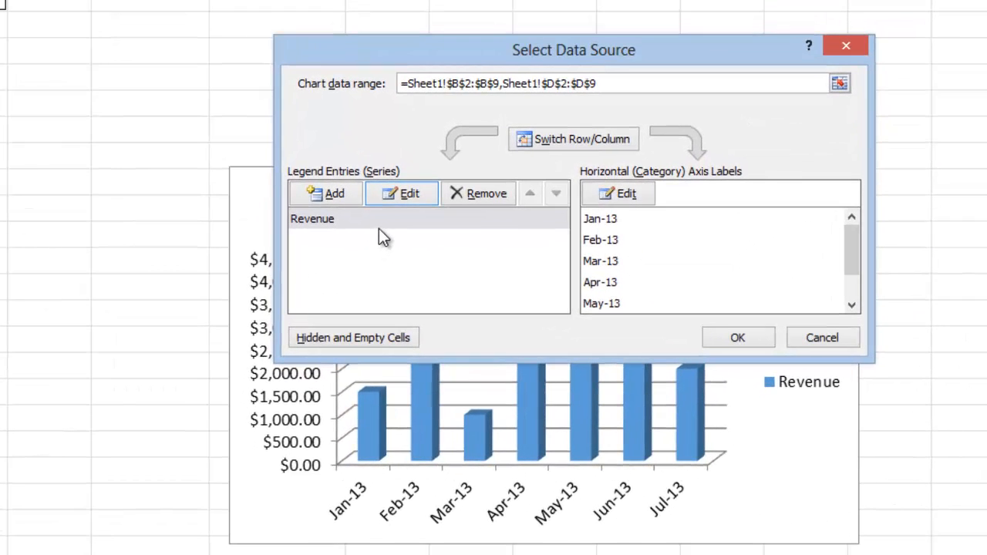
pyautogui.moveTo(852, 240); pyautogui.dragTo(865, 208)
pyautogui.click(732, 334)
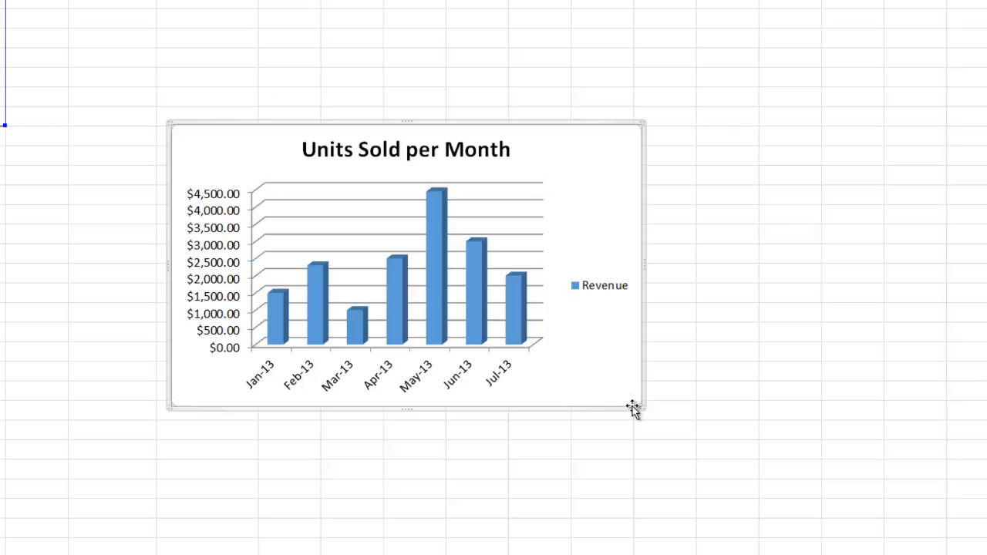
# - Enlarge the chart and change its title to "Revenue per Month"
pyautogui.moveTo(640, 408); pyautogui.dragTo(810, 410)
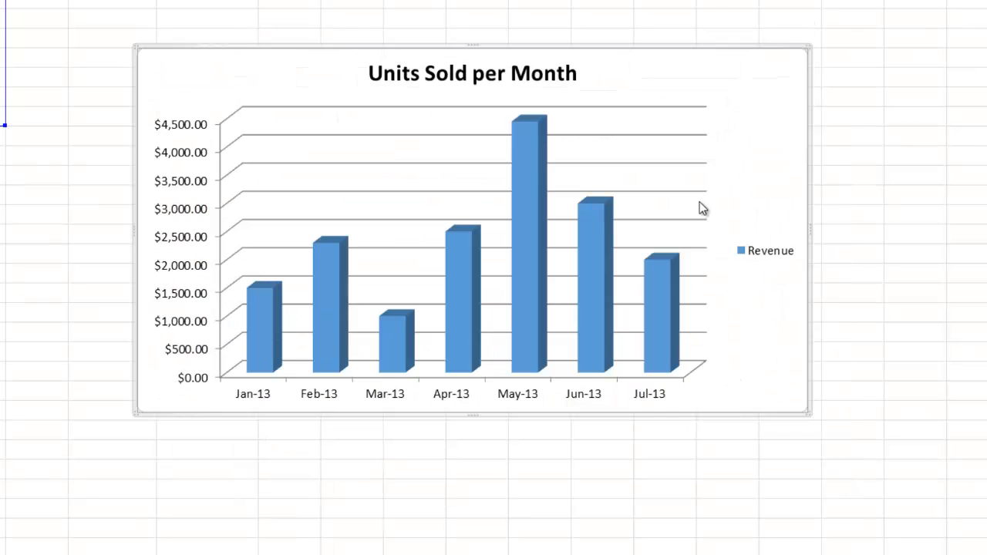
pyautogui.click(552, 72)
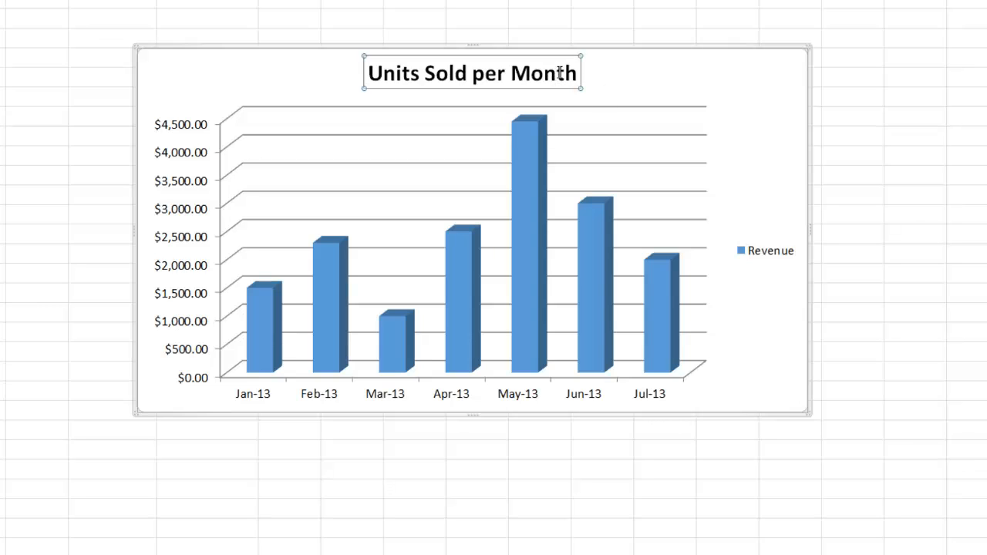
pyautogui.doubleClick(553, 72)
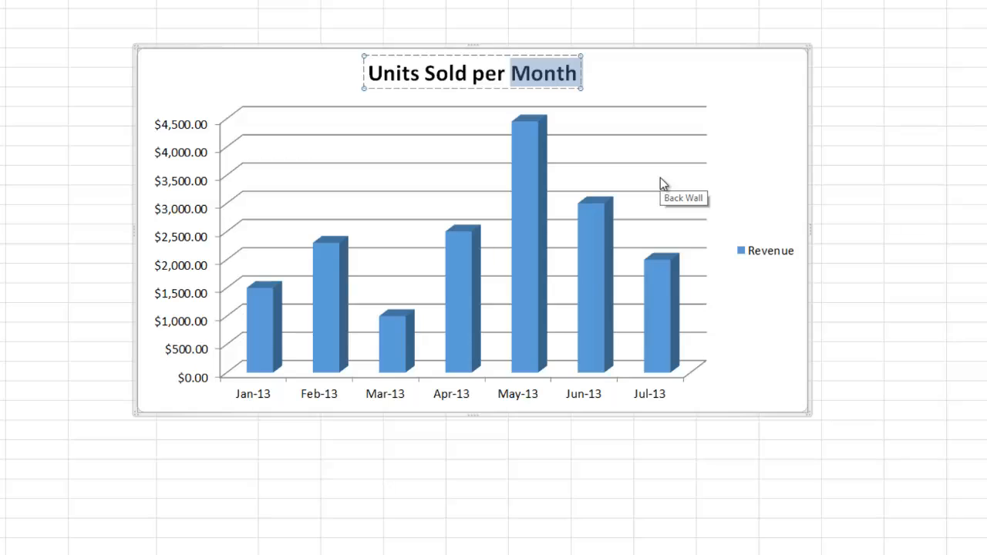
pyautogui.press('Left')
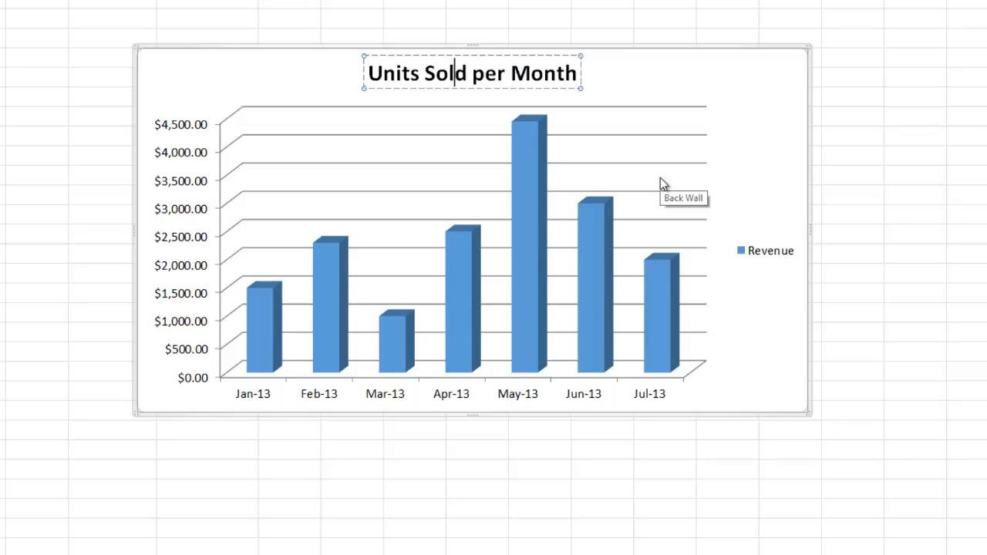
pyautogui.press('BackSpace')
pyautogui.press('BackSpace')
pyautogui.press('BackSpace')
pyautogui.press('BackSpace')
pyautogui.press('BackSpace')
pyautogui.press('BackSpace')
pyautogui.press('BackSpace')
pyautogui.press('BackSpace')
pyautogui.press('BackSpace')
pyautogui.press('BackSpace')
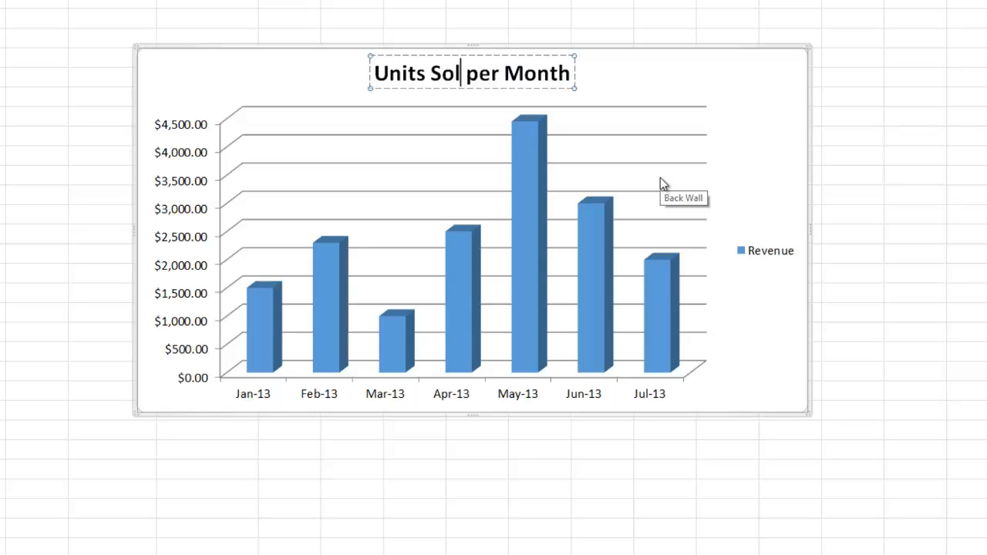
pyautogui.write('Revenue')
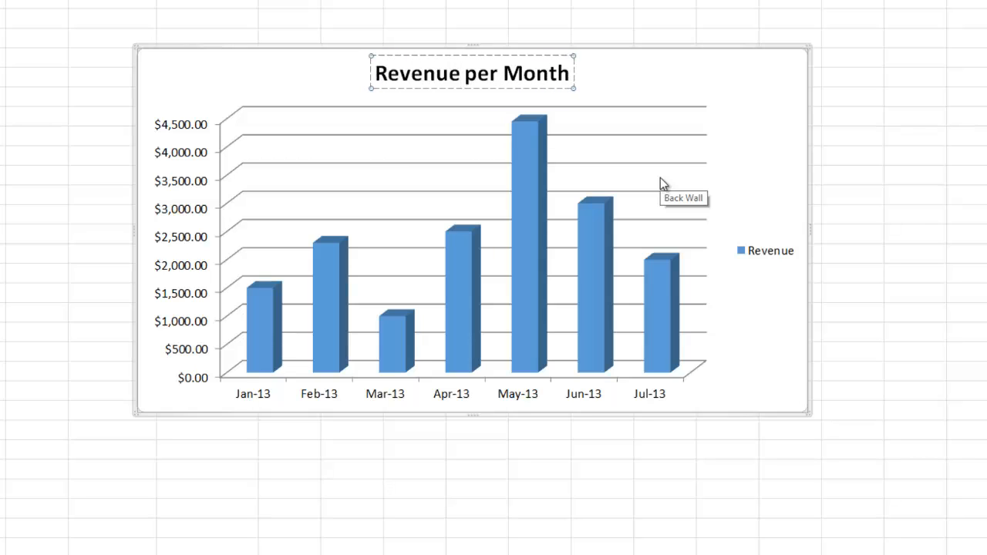
pyautogui.click(698, 51)
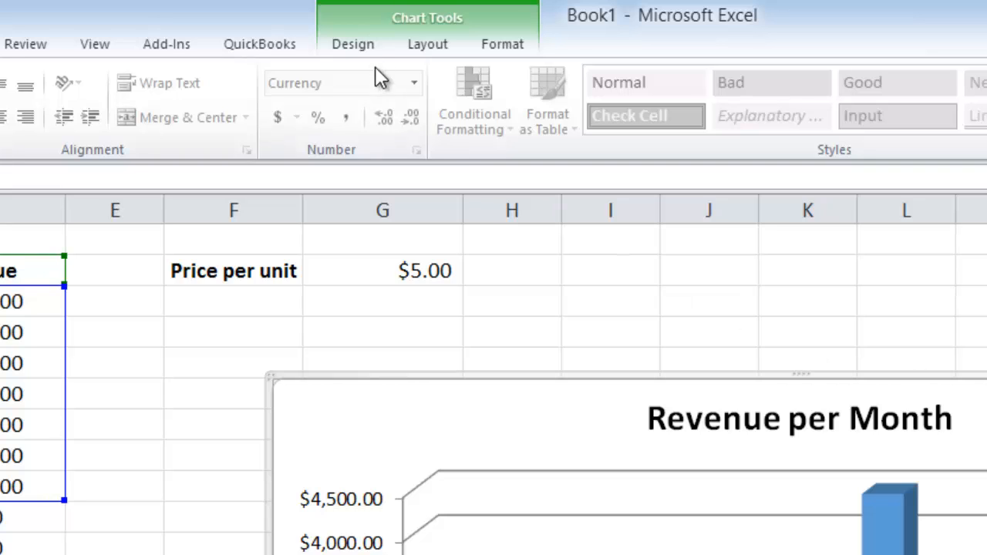
# - Apply the orange Style 4 to the chart and try several layouts, ending on the one with a data table and vertical axis title
pyautogui.click(356, 45)
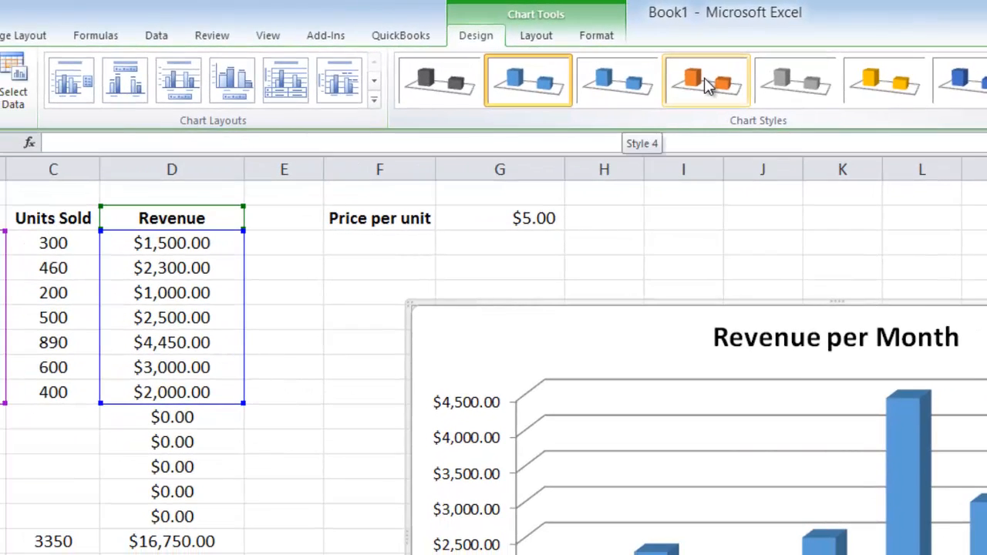
pyautogui.click(698, 86)
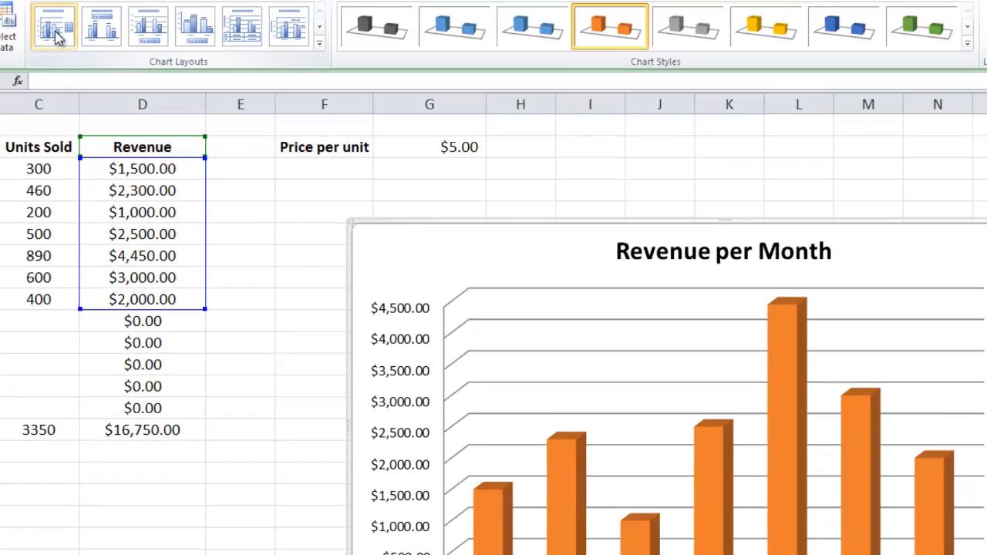
pyautogui.click(116, 39)
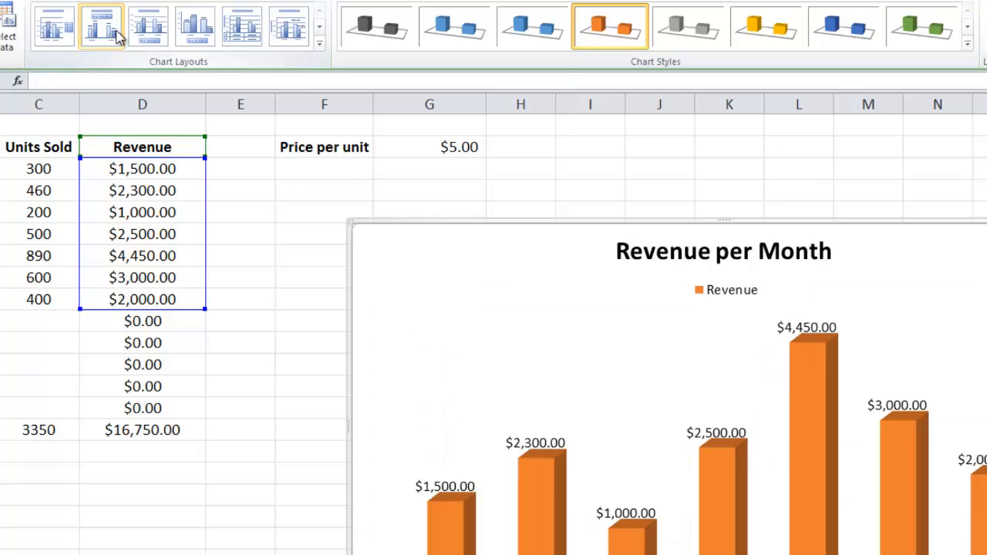
pyautogui.click(147, 35)
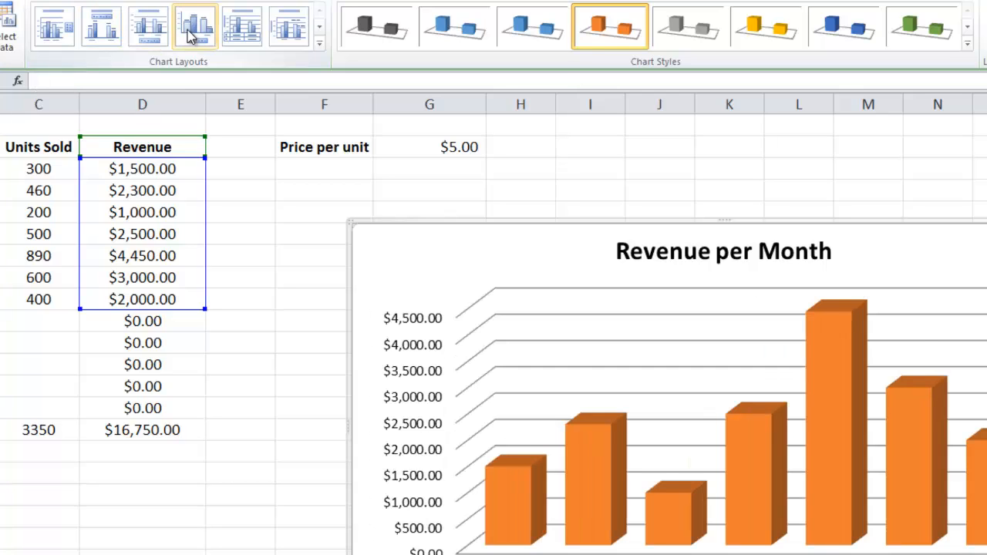
pyautogui.click(191, 37)
pyautogui.click(239, 35)
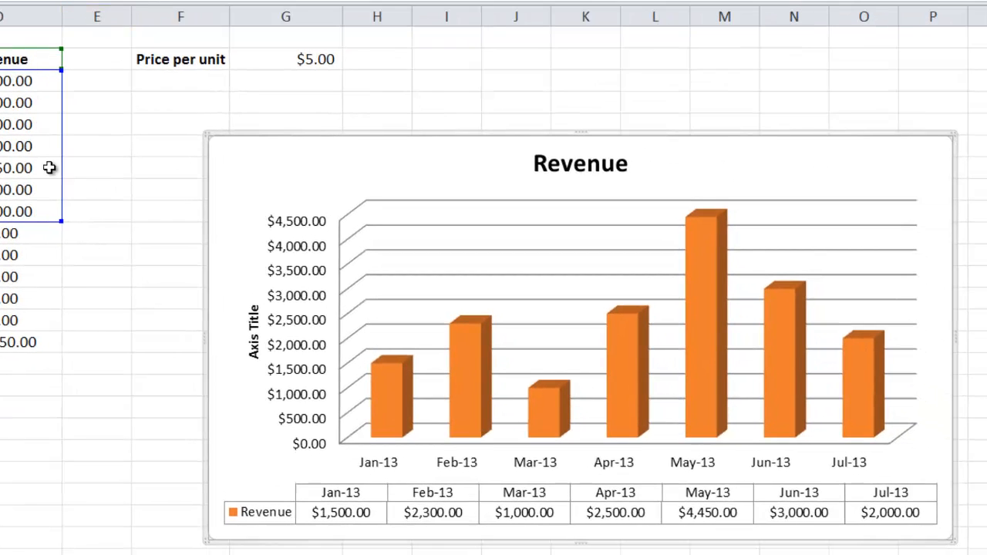
# - Replace the vertical axis title's placeholder text with "Revenue"
pyautogui.click(253, 347)
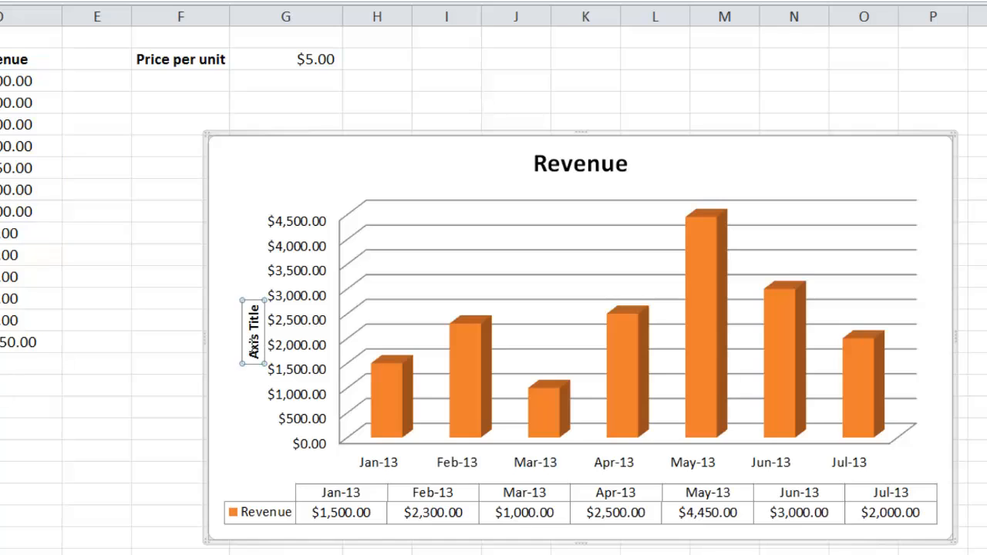
pyautogui.tripleClick(277, 377)
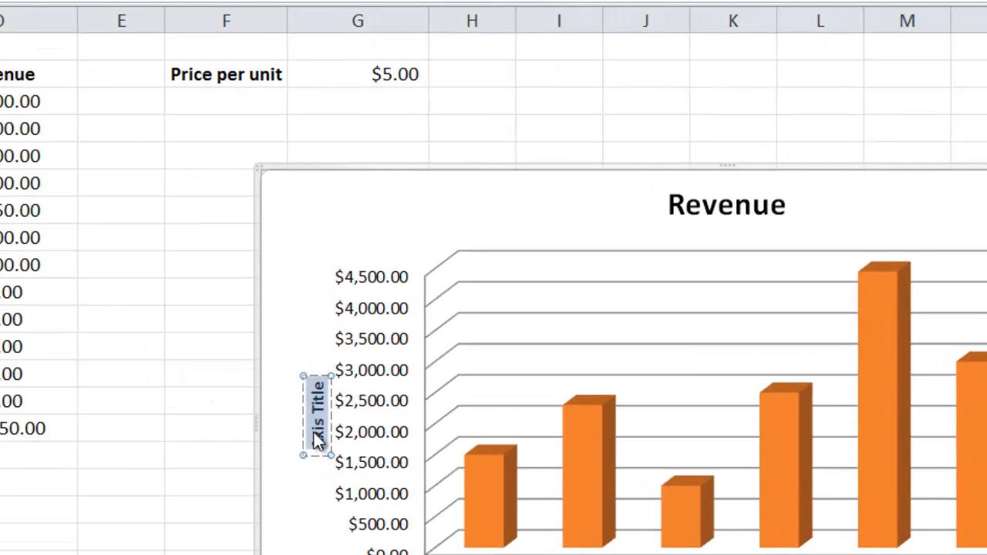
pyautogui.write('Revenue')
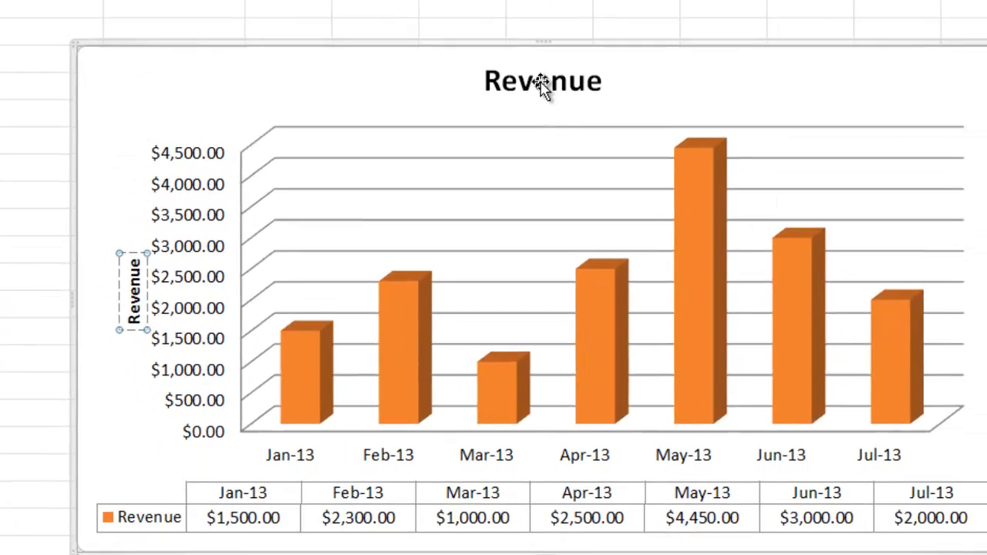
# - Extend the chart title to read "Revenue by Month"
pyautogui.click(727, 204)
pyautogui.click(446, 49)
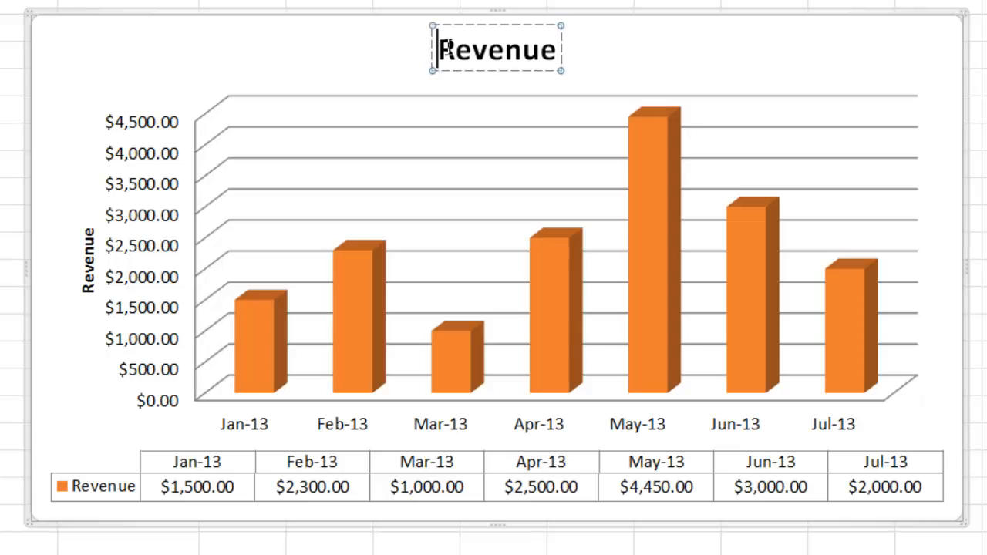
pyautogui.click(556, 50)
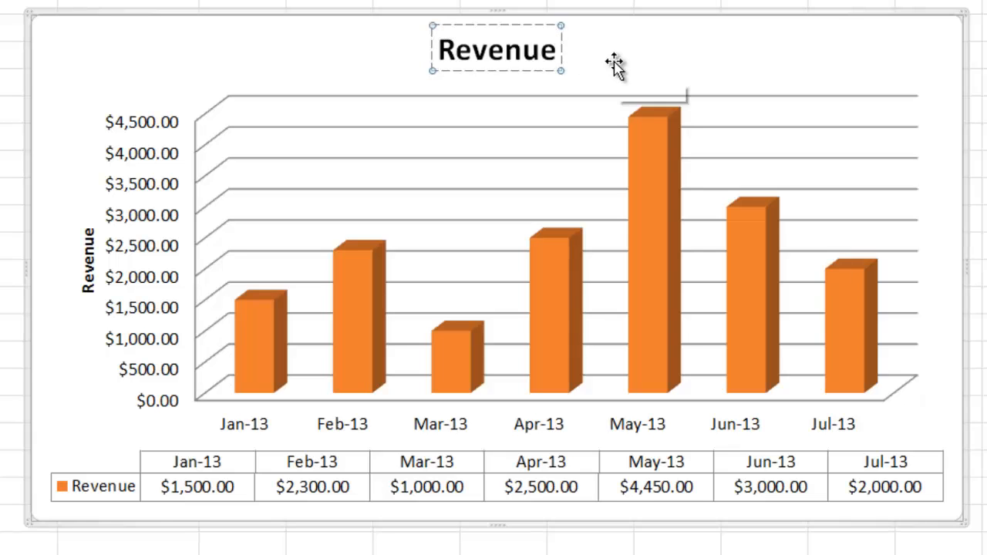
pyautogui.write('by Month')
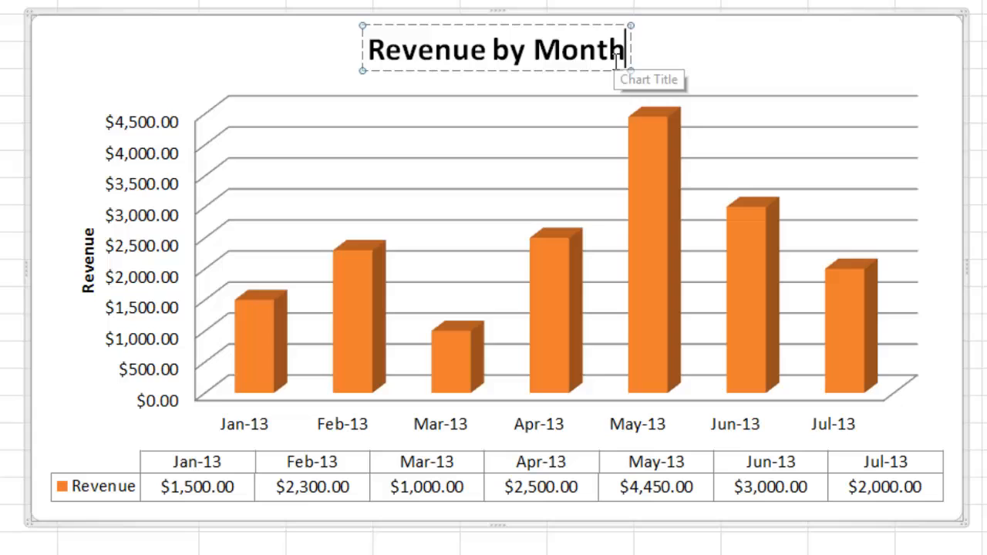
pyautogui.click(744, 22)
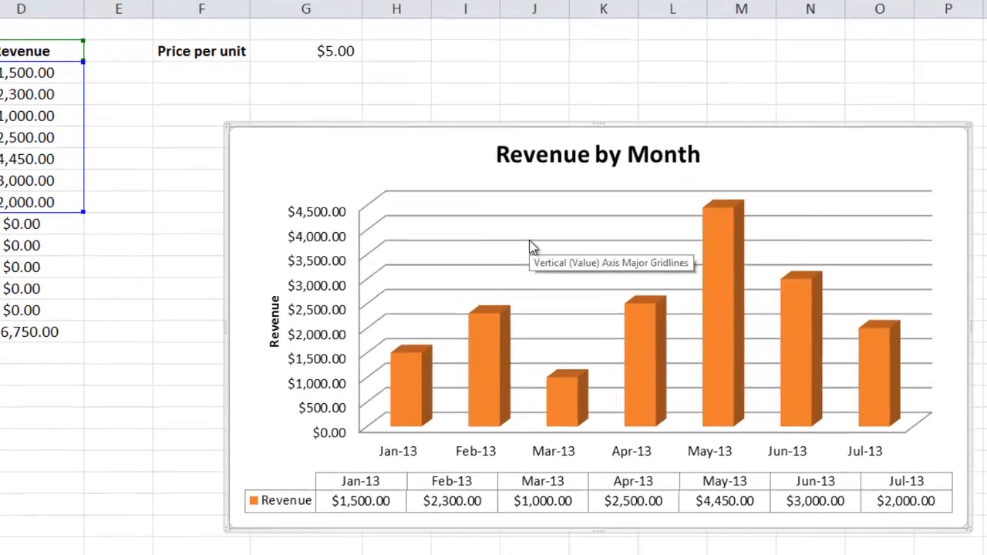
# - Review the formatting options of the chart's vertical value axis and close them without changing anything
pyautogui.click(621, 305)
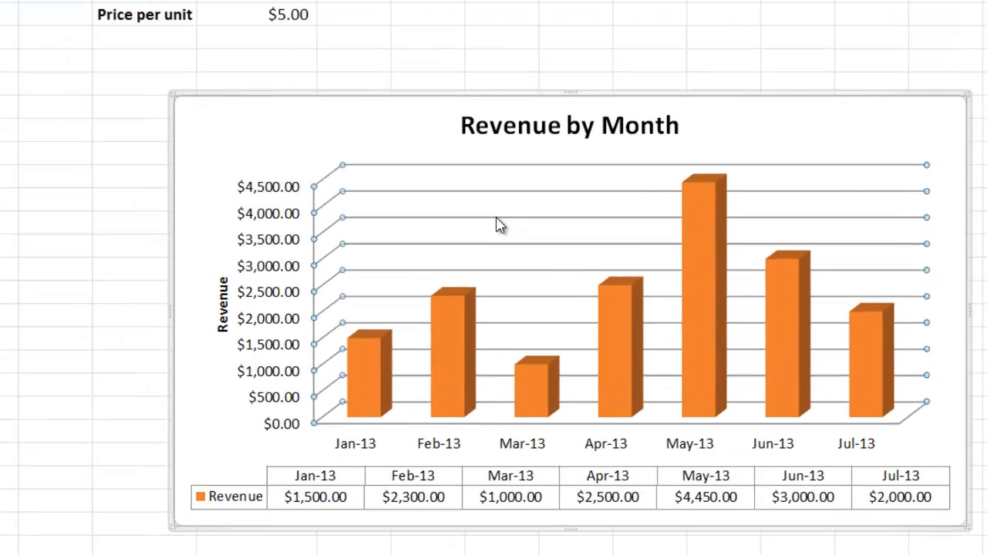
pyautogui.rightClick(498, 223)
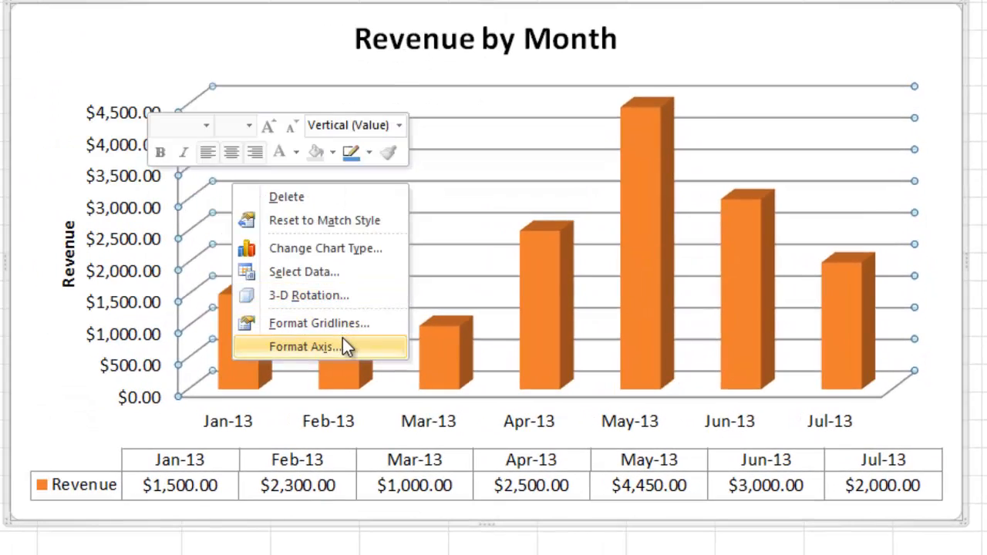
pyautogui.click(345, 346)
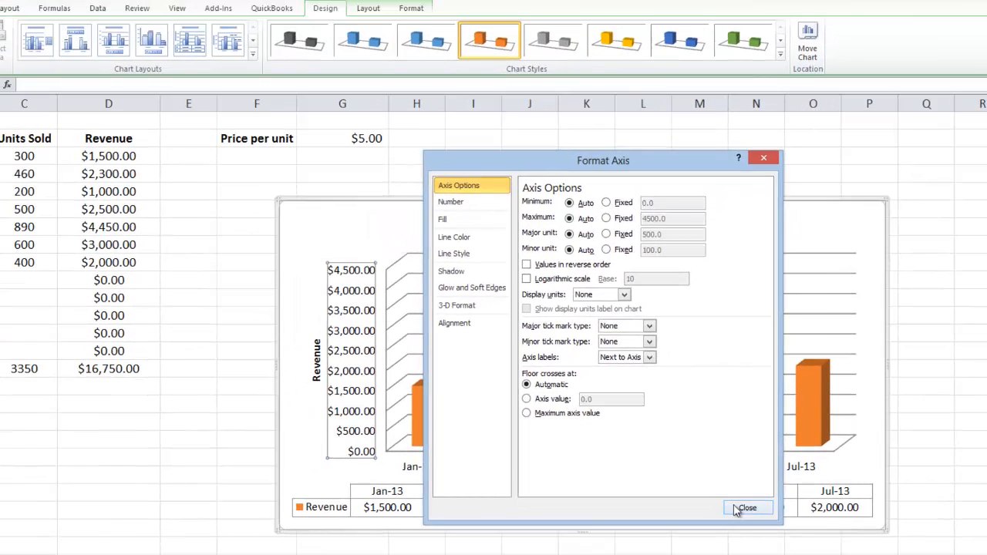
pyautogui.click(751, 552)
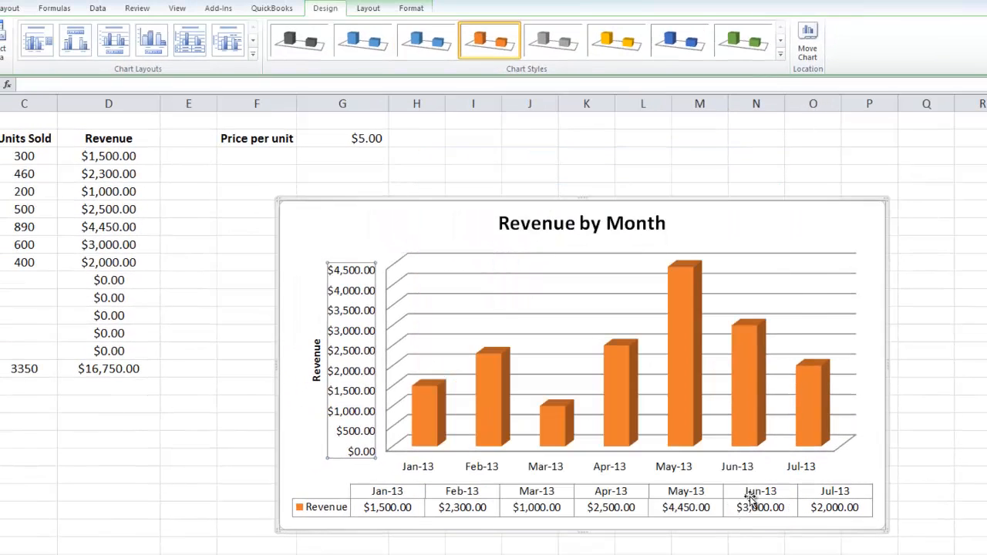
pyautogui.click(910, 423)
pyautogui.click(851, 215)
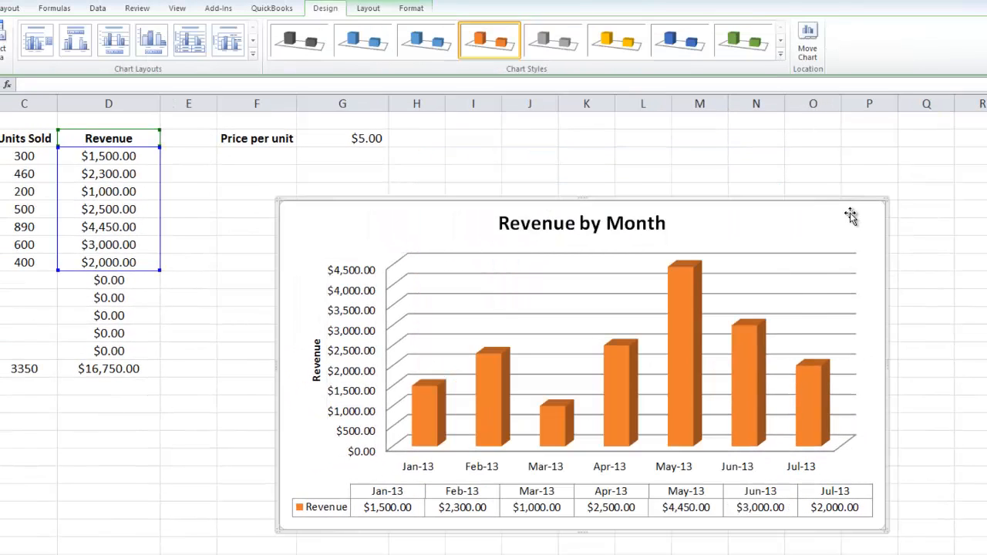
# - Try the 3-D clustered bar type on the revenue chart, and undo the chart type change
pyautogui.rightClick(850, 216)
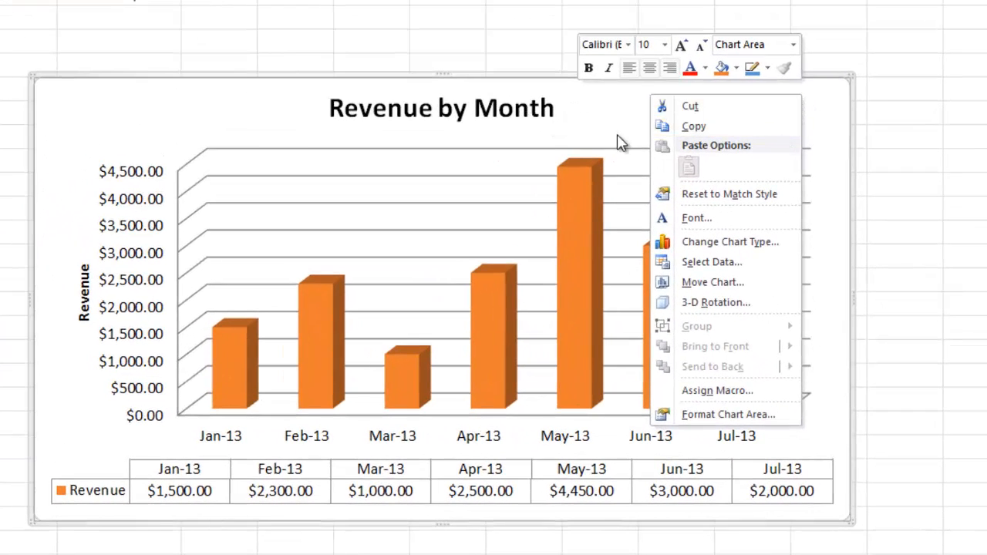
pyautogui.click(691, 241)
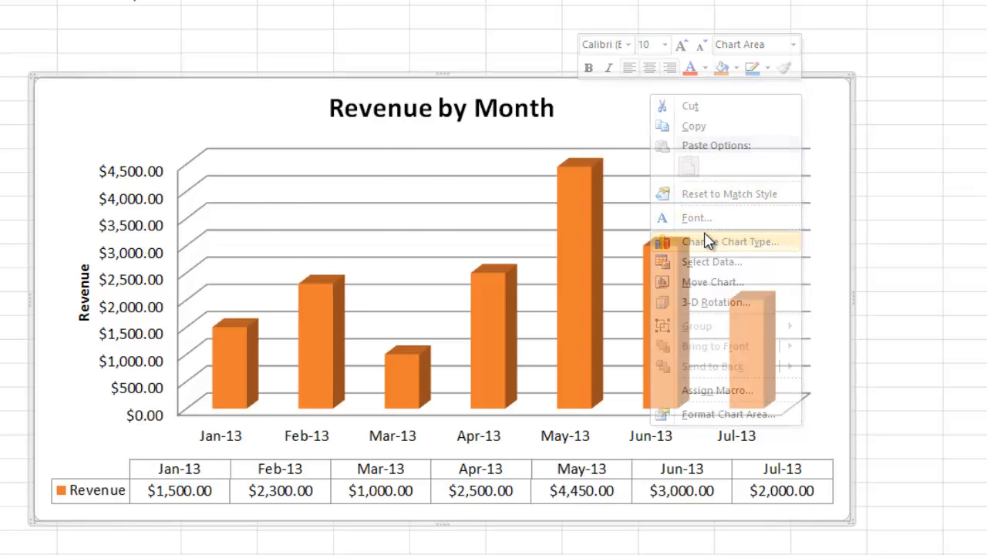
pyautogui.moveTo(394, 104); pyautogui.dragTo(317, 79)
pyautogui.click(26, 166)
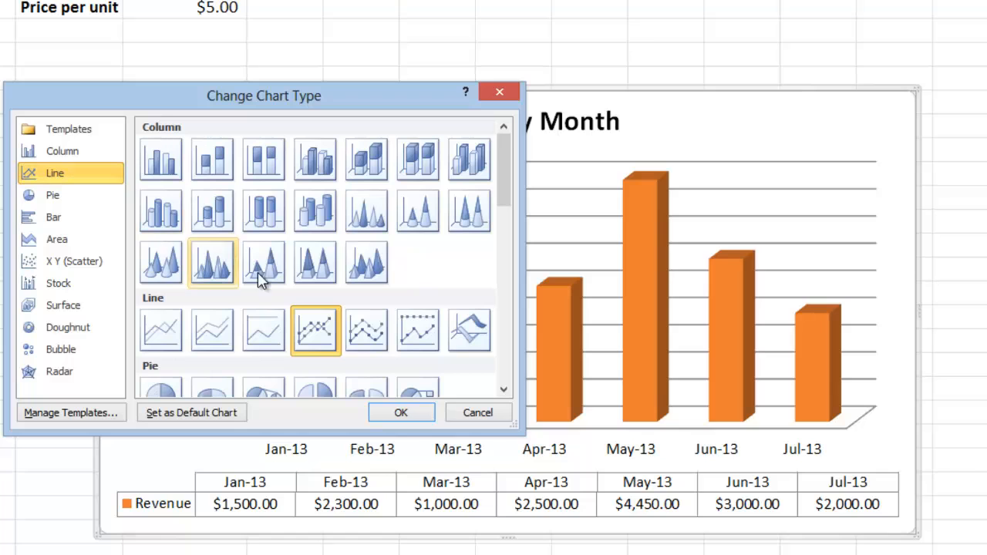
pyautogui.click(59, 155)
pyautogui.click(53, 215)
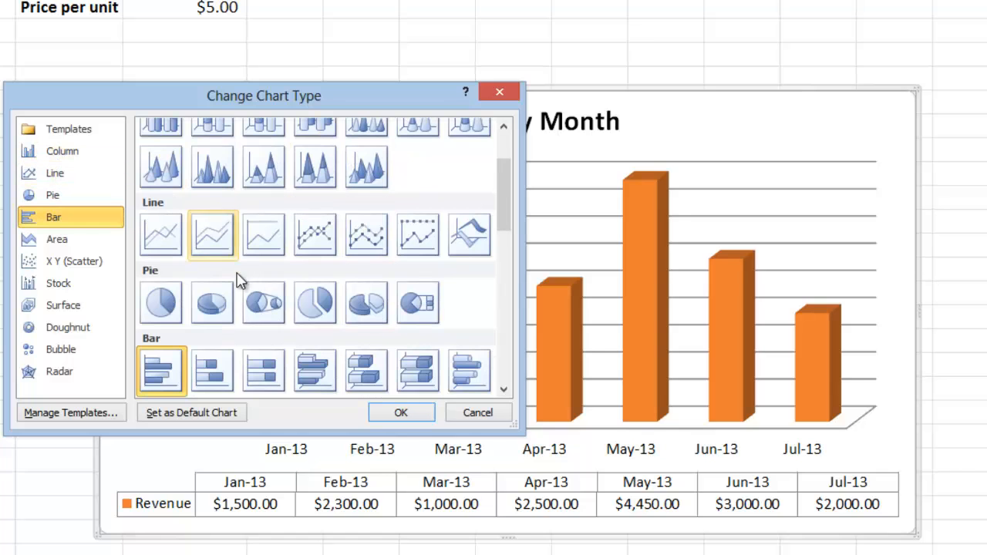
pyautogui.click(224, 360)
pyautogui.click(305, 366)
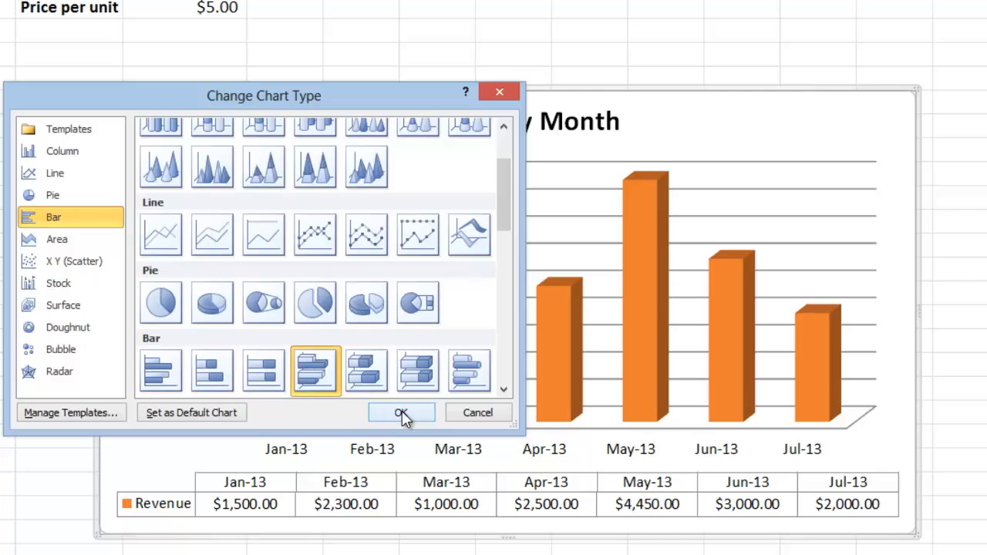
pyautogui.click(401, 413)
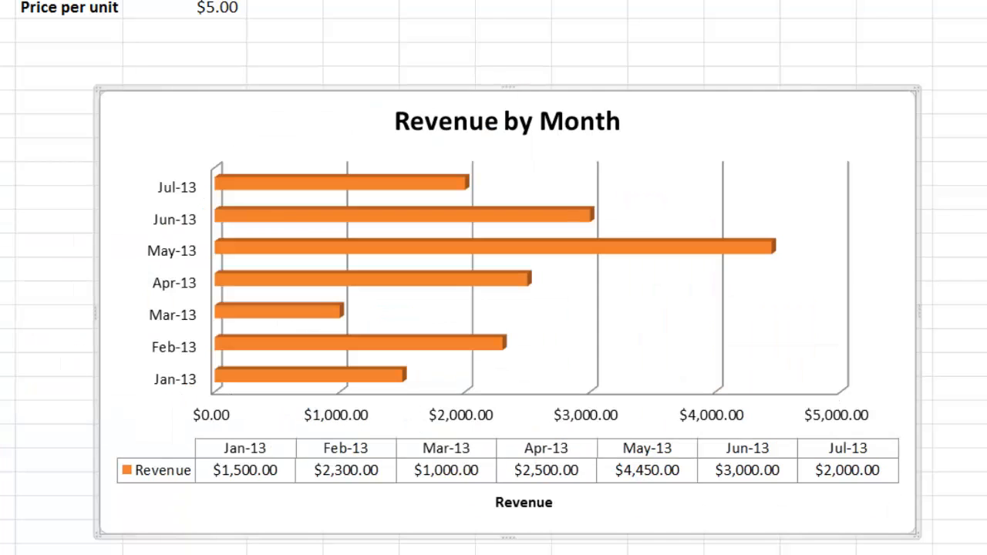
pyautogui.hotkey('ctrl', 'z')
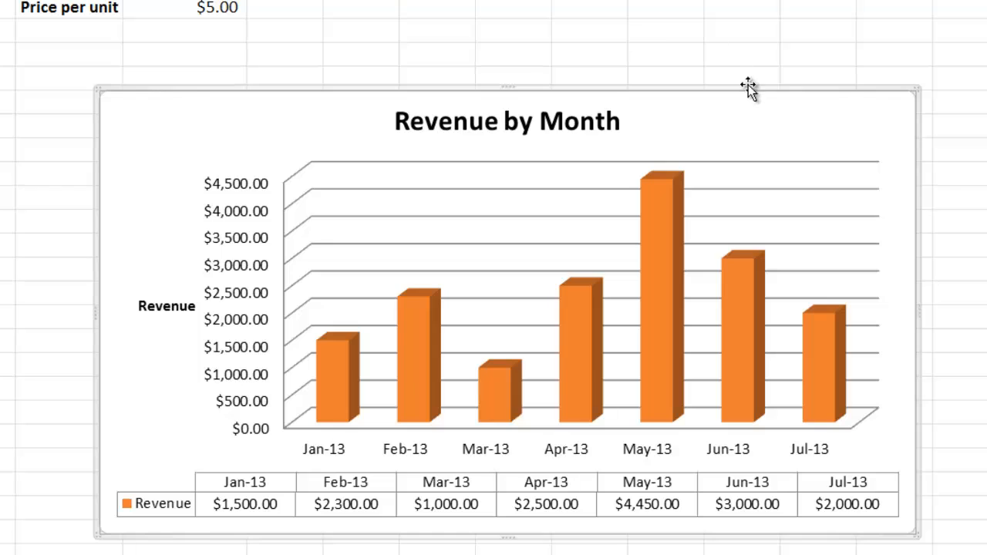
# - Copy the whole "Revenue by Month" column chart, including its title and data table
pyautogui.rightClick(709, 95)
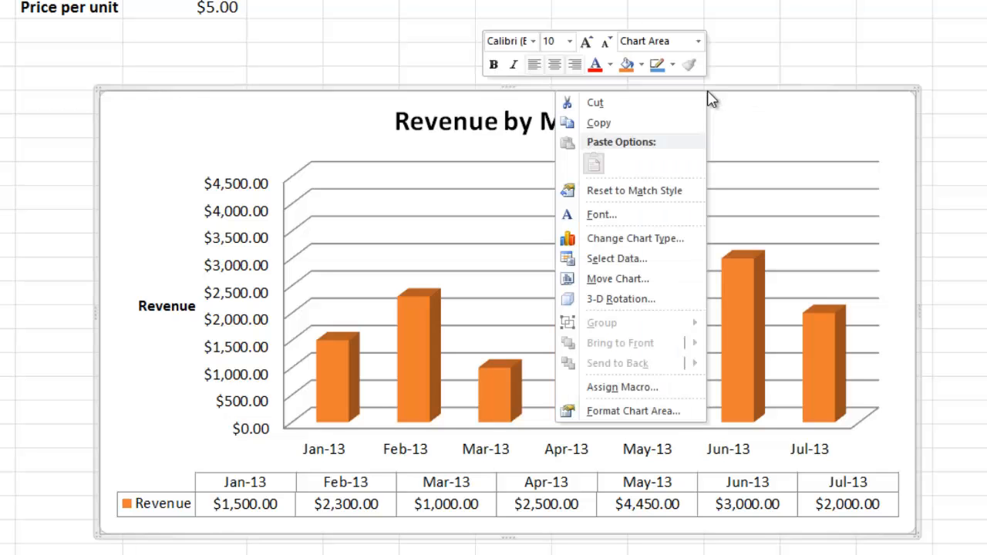
pyautogui.rightClick(727, 89)
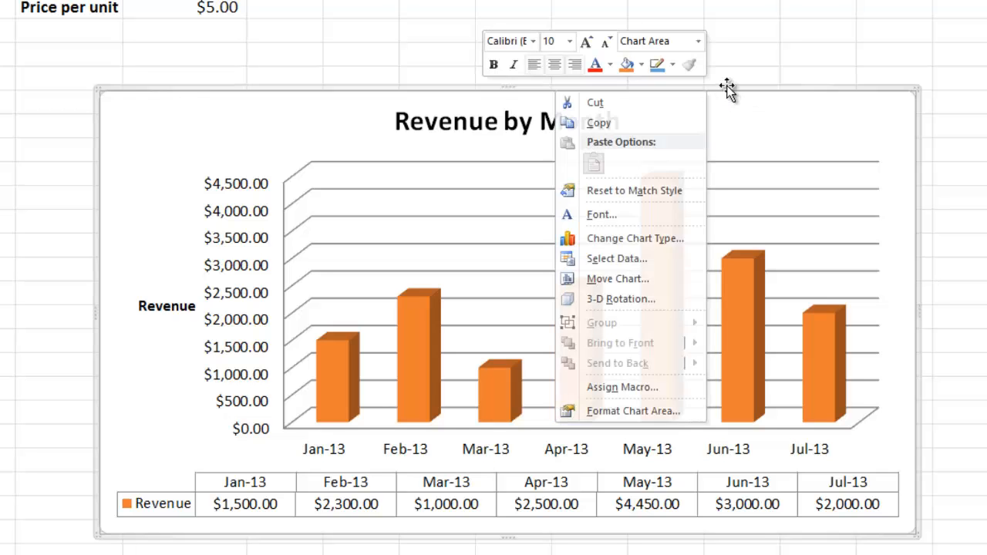
pyautogui.rightClick(728, 90)
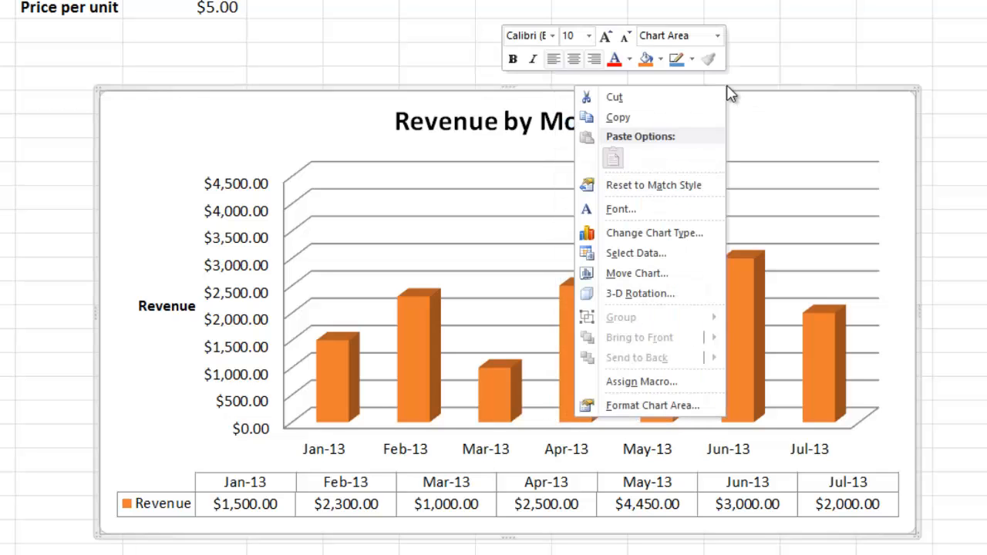
pyautogui.click(674, 119)
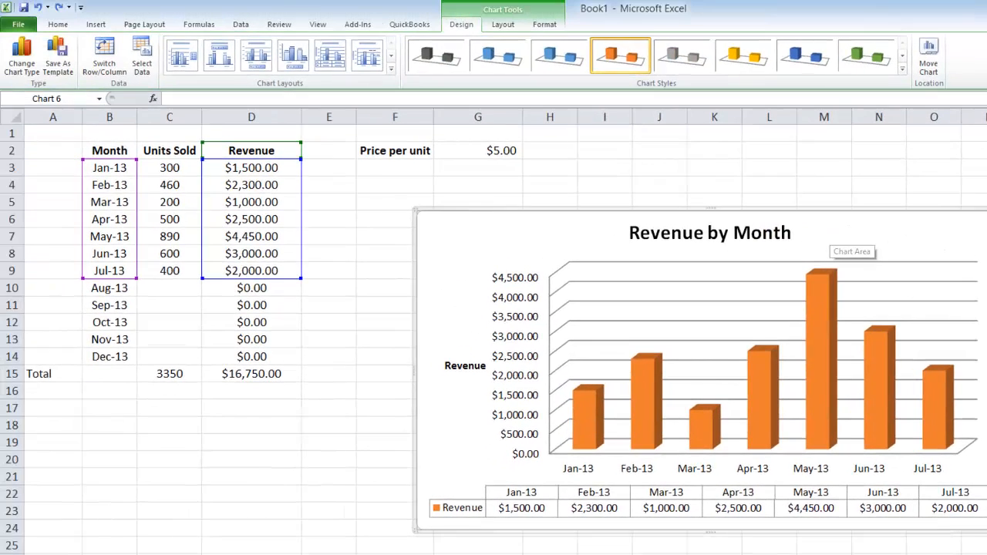
# - Switch to the PowerPoint presentation and add a slide with the Blank layout after the title slide
pyautogui.hotkey('alt', 'Tab')
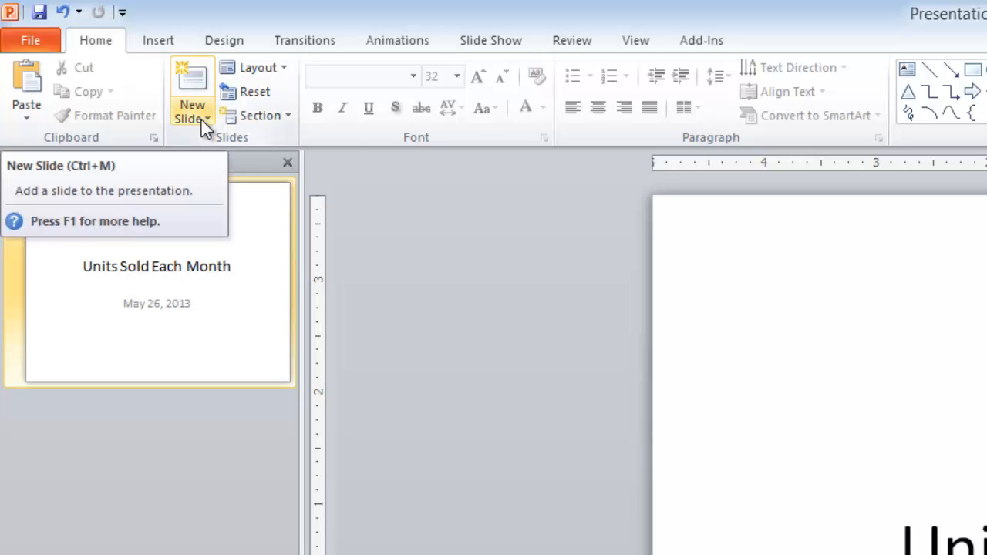
pyautogui.click(205, 122)
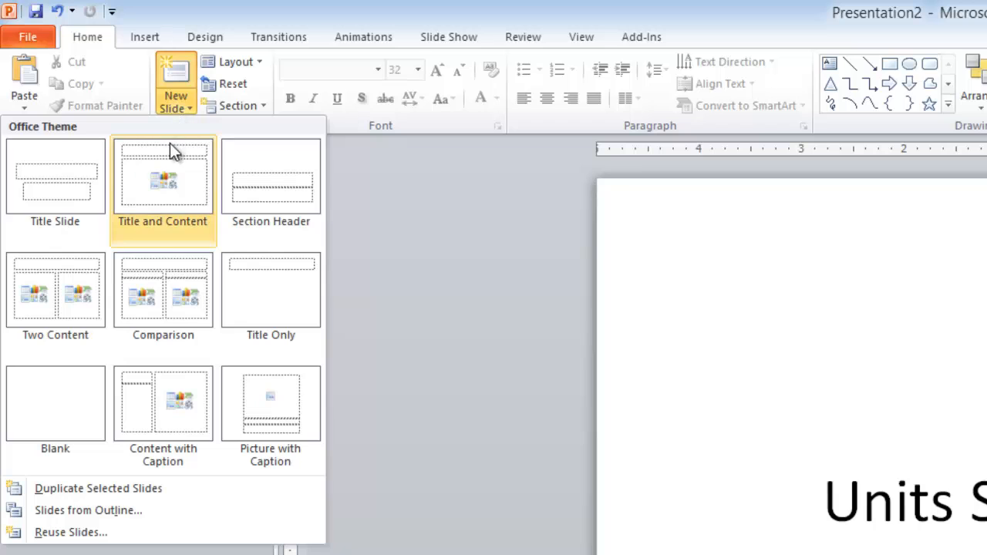
pyautogui.click(83, 401)
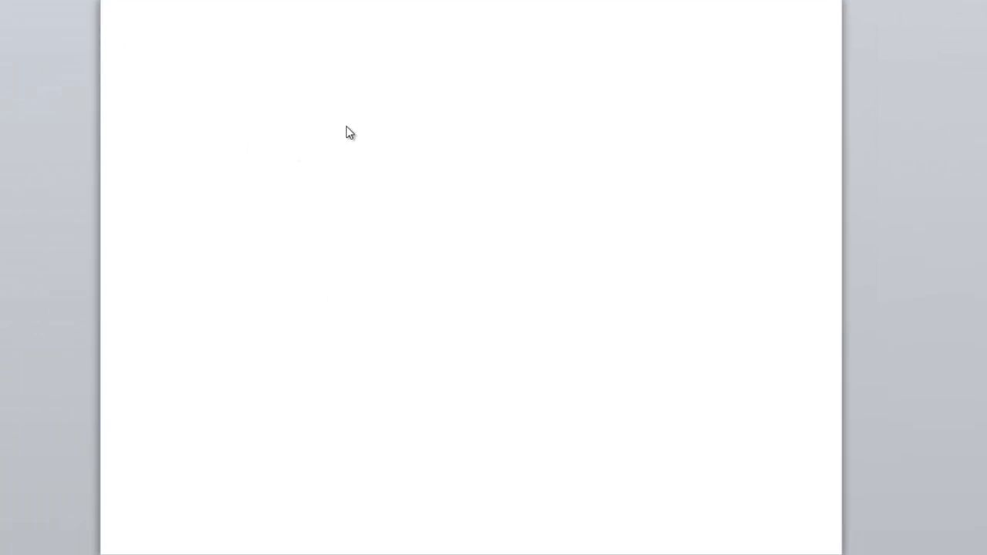
# - Paste the copied chart onto the blank slide, keeping source formatting and linking its data
pyautogui.rightClick(348, 132)
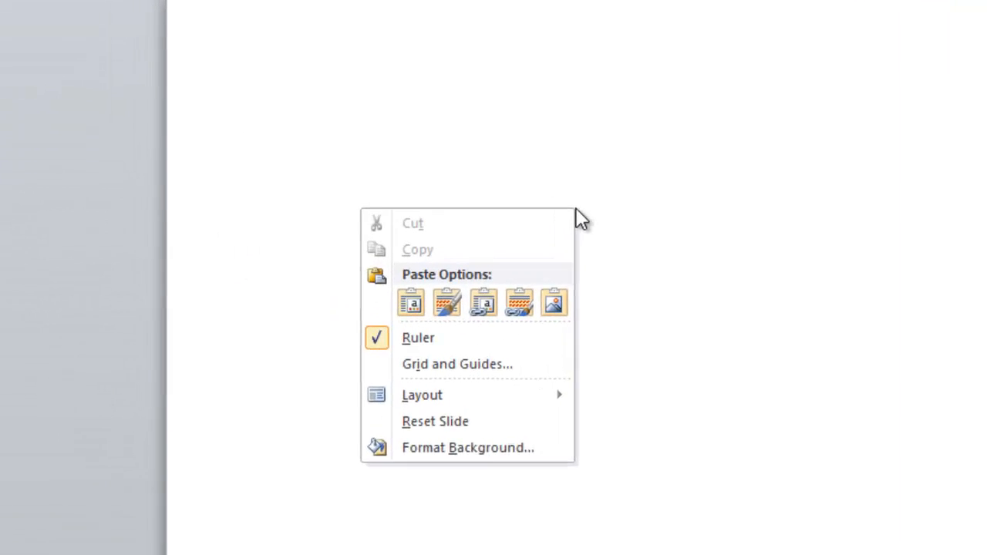
pyautogui.click(249, 182)
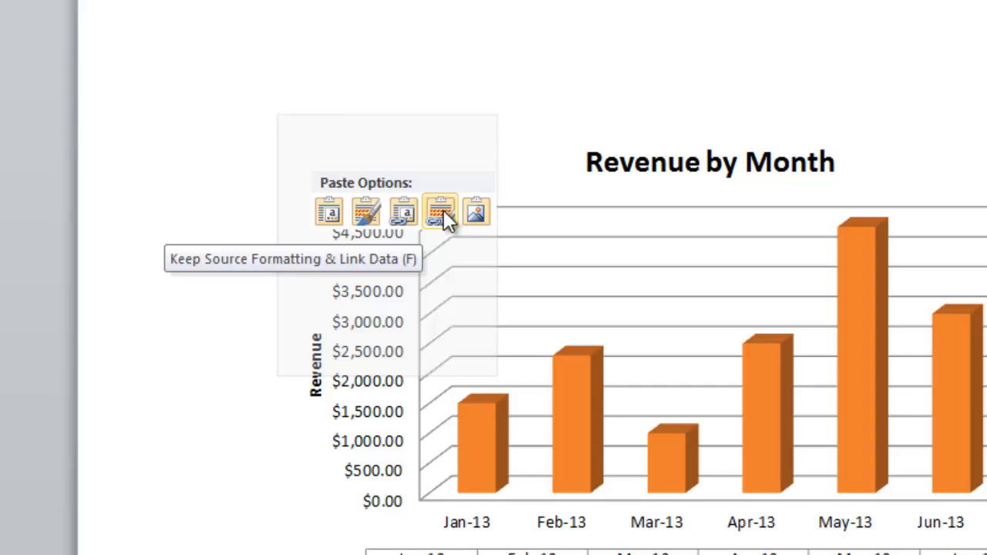
pyautogui.click(441, 210)
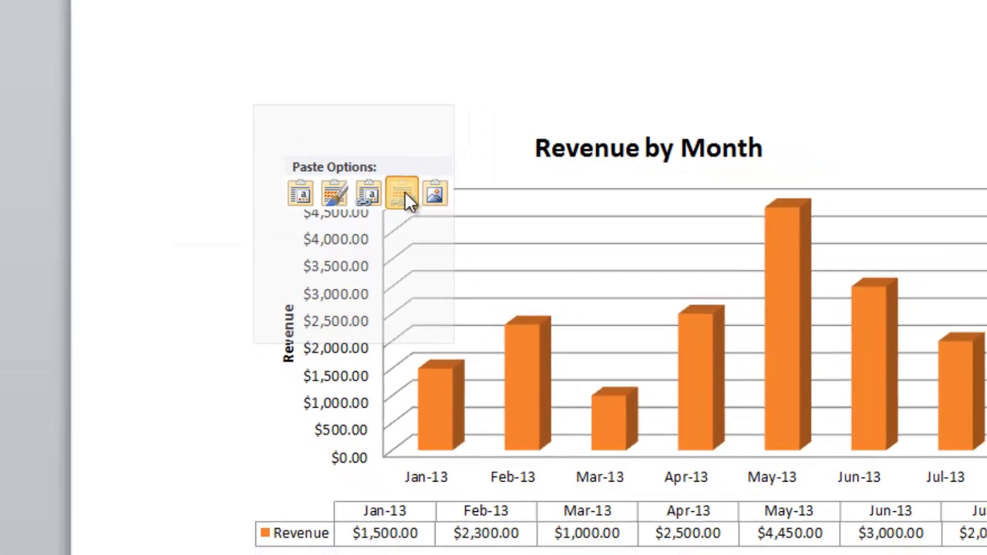
pyautogui.click(405, 193)
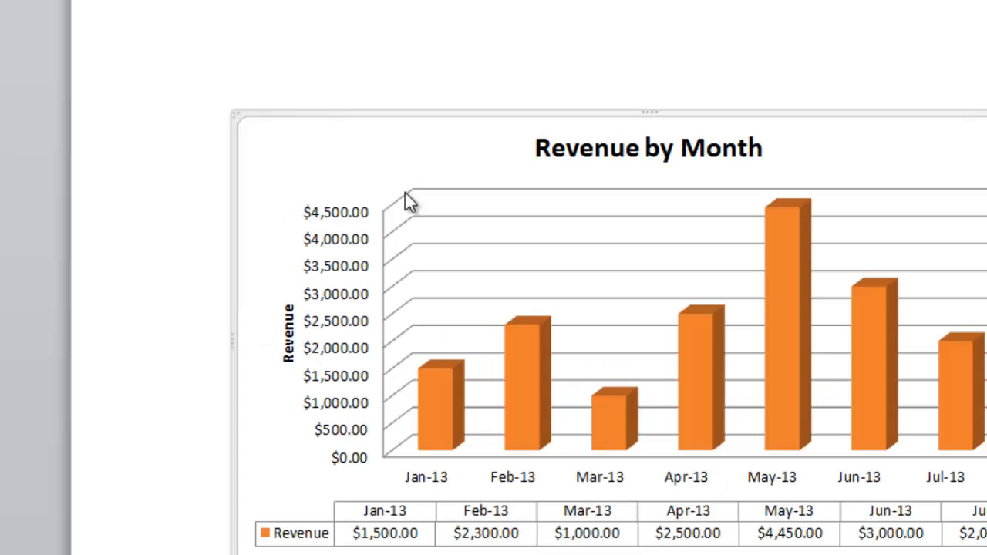